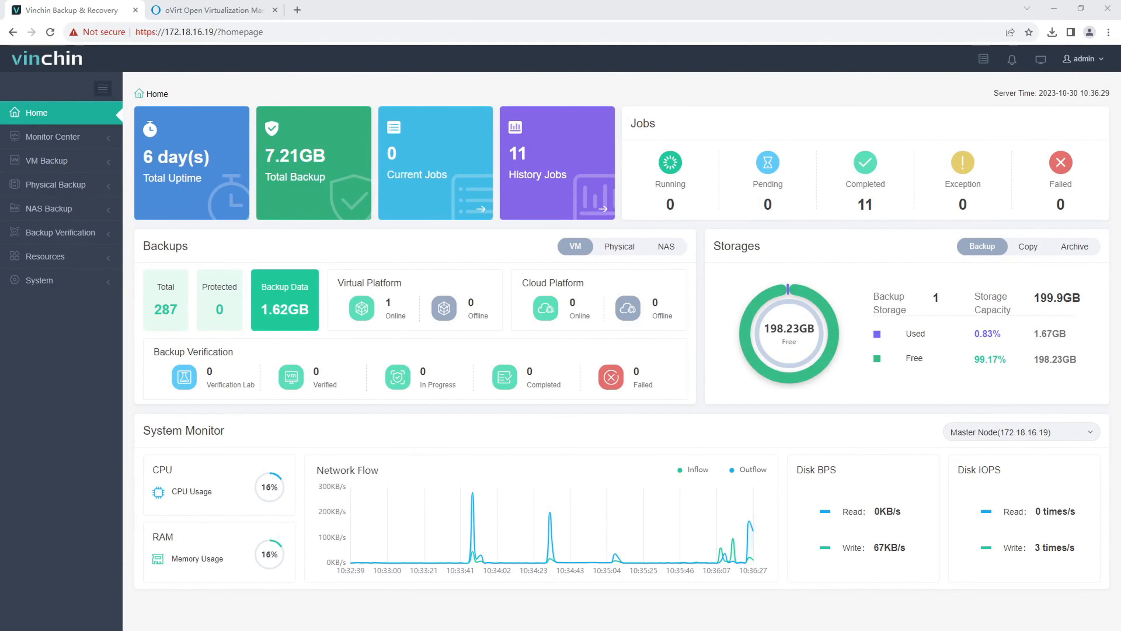
Step: Open the Add Virtual Platform form from Resources > Virtual Infrastructure > Virtual Platform
{"action": "left_click", "coordinate": [33, 260]}
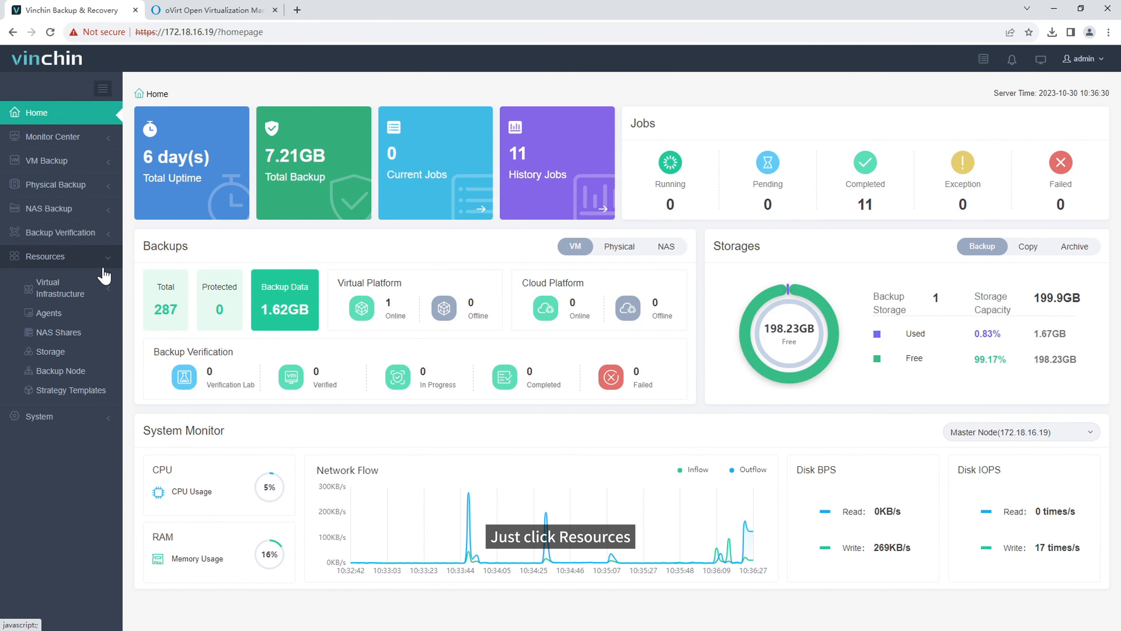
{"action": "left_click", "coordinate": [98, 297]}
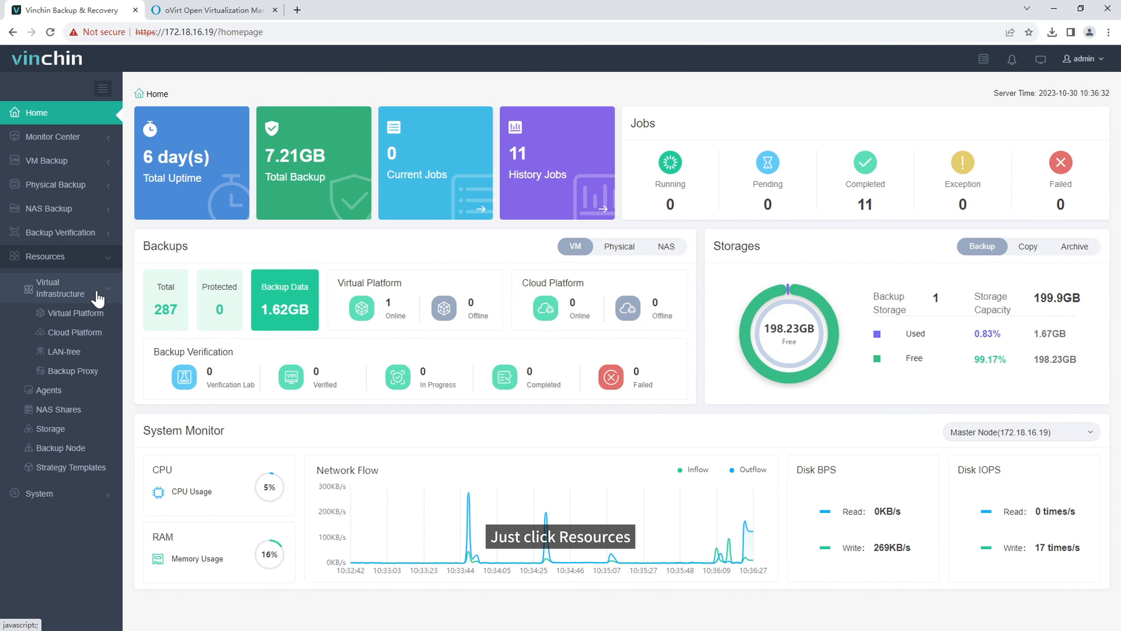
{"action": "left_click", "coordinate": [95, 315]}
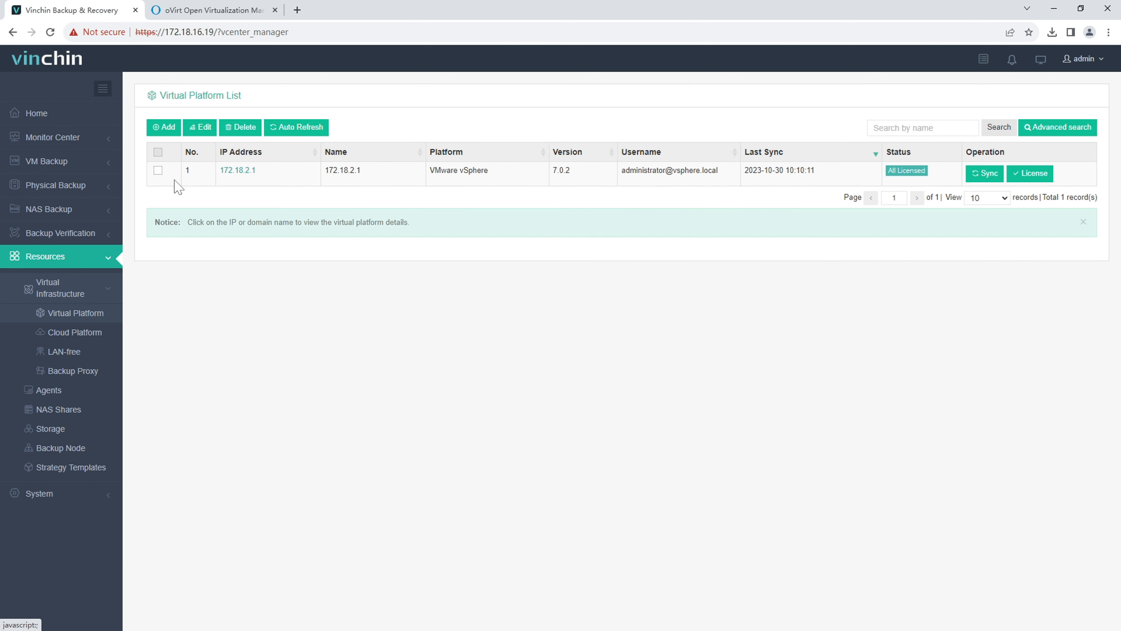
{"action": "left_click", "coordinate": [165, 128]}
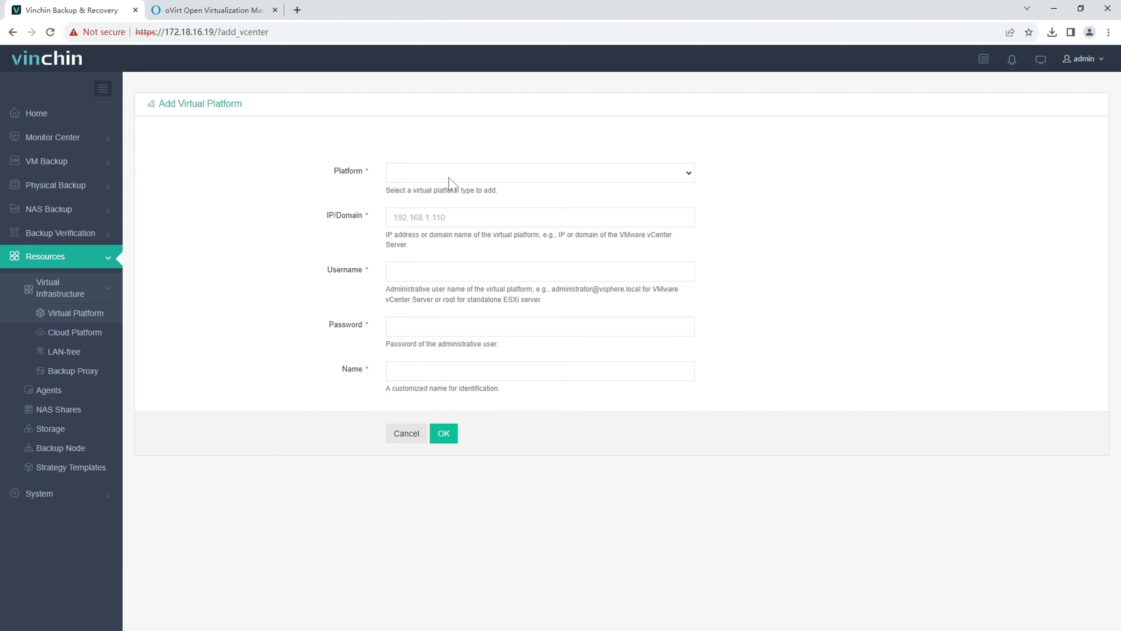
Step: Add 172.18.2.11 as a Red Hat Virtualization(RHV)/oVirt platform using the admin username and password
{"action": "left_click", "coordinate": [449, 177]}
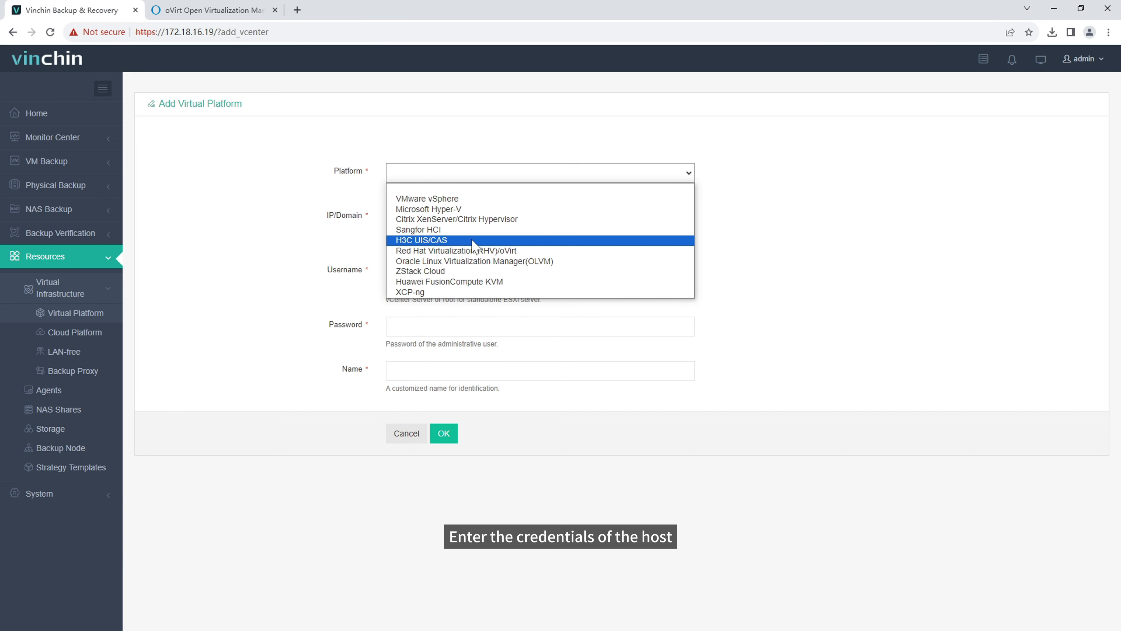
{"action": "left_click", "coordinate": [457, 250]}
{"action": "left_click", "coordinate": [454, 228]}
{"action": "type", "text": "172.18."}
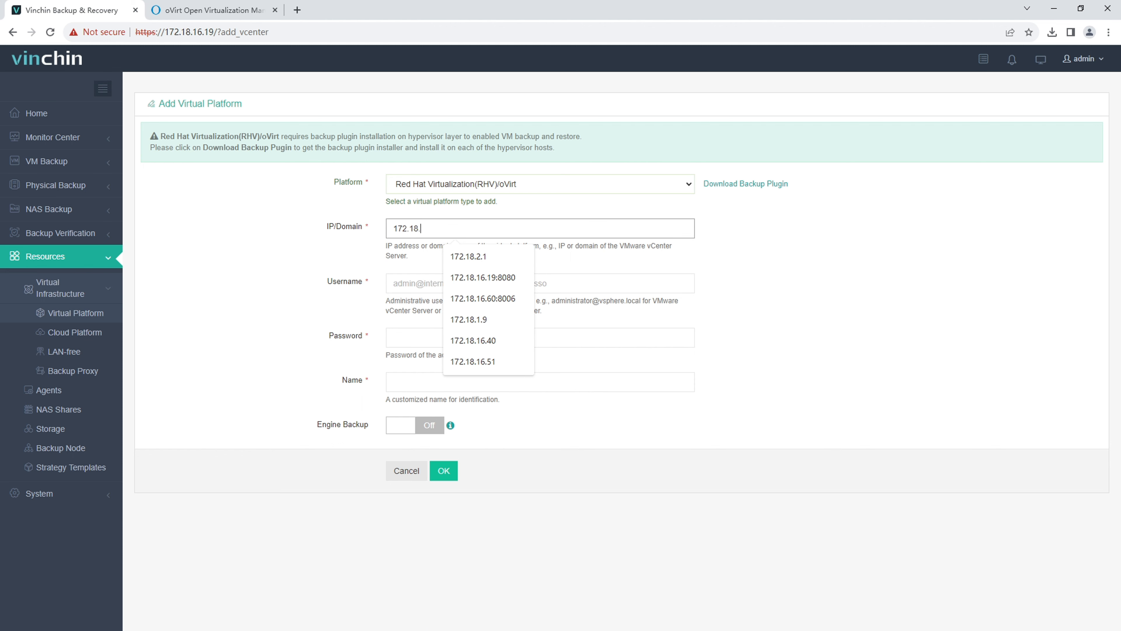
{"action": "type", "text": "2.11"}
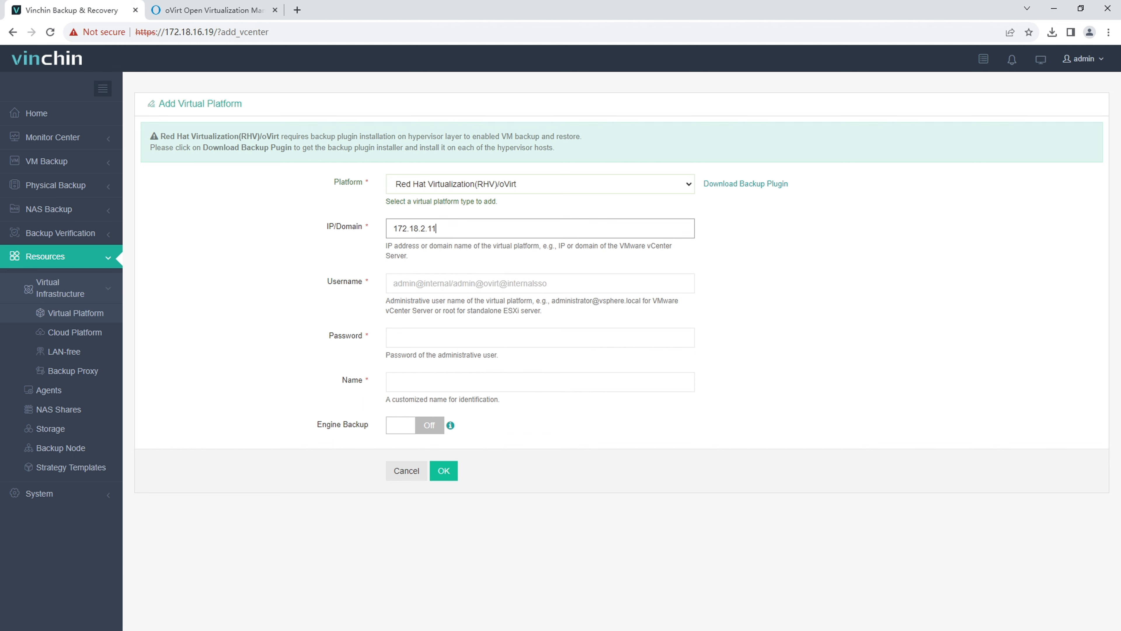
{"action": "left_click", "coordinate": [455, 283]}
{"action": "type", "text": "admin"}
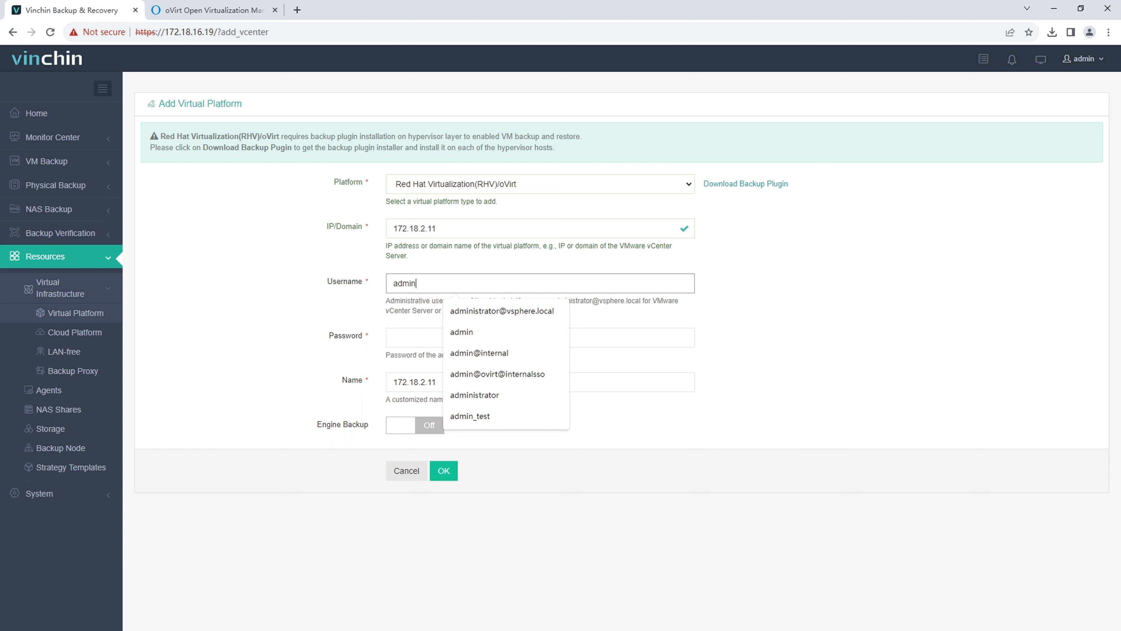
{"action": "type", "text": "@ovirt@intern"}
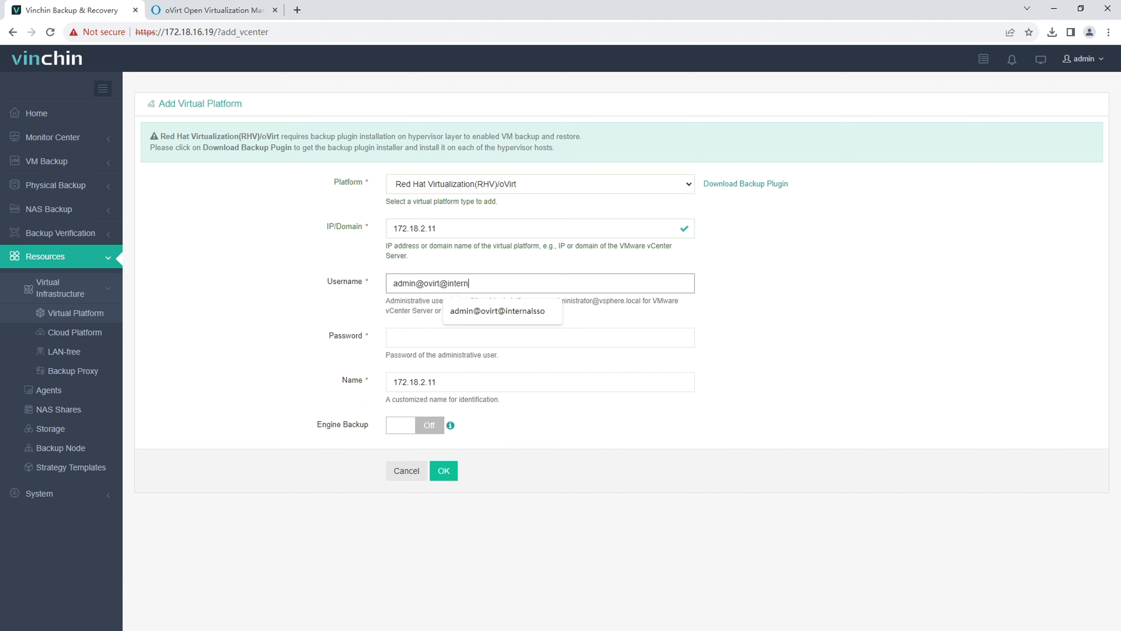
{"action": "type", "text": "alsso"}
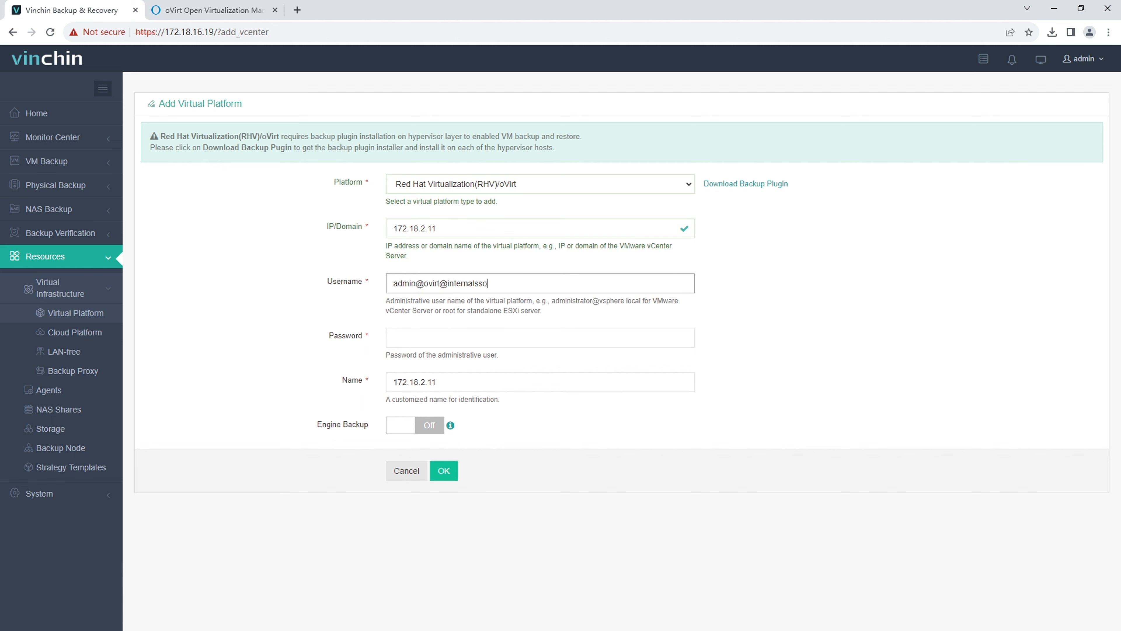
{"action": "left_click", "coordinate": [393, 337]}
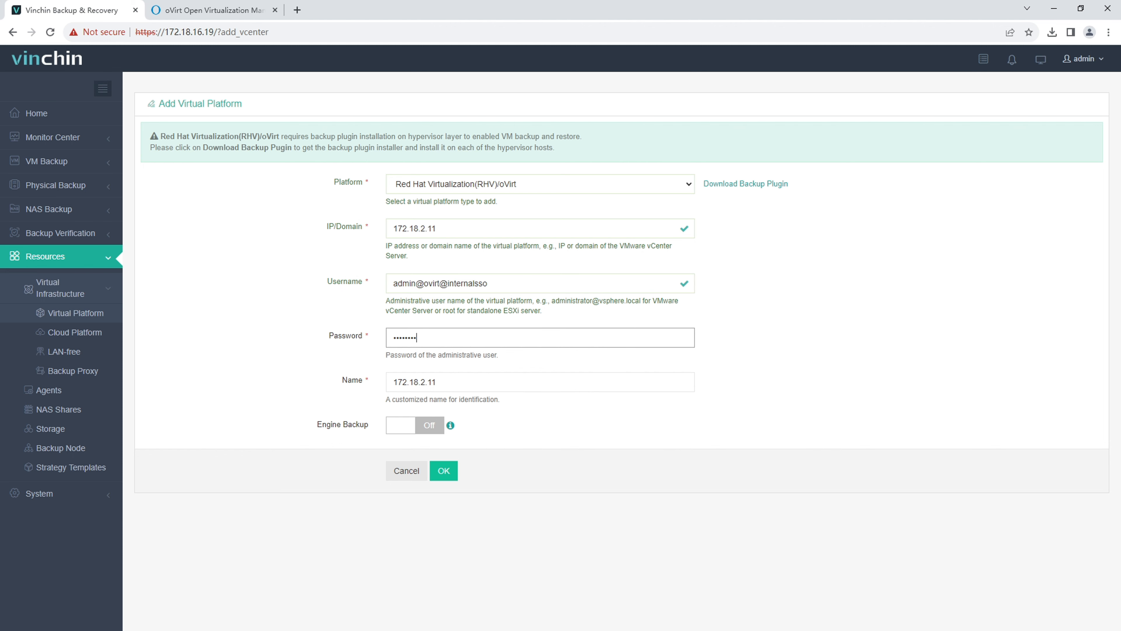
{"action": "left_click", "coordinate": [443, 470]}
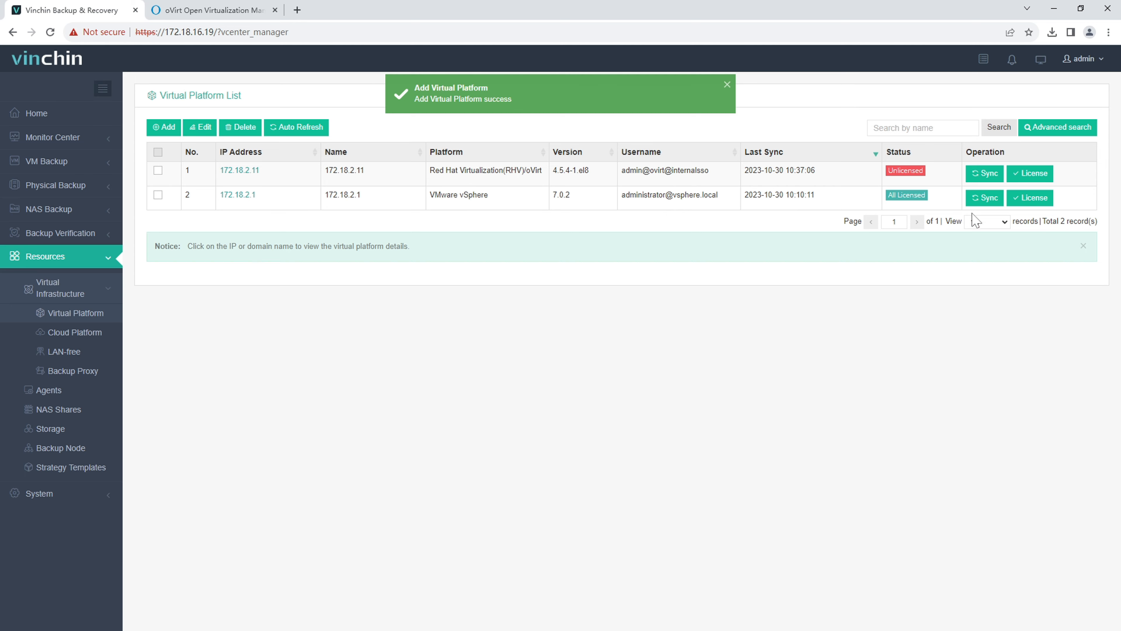
Step: License host node212 on the 172.18.2.11 oVirt platform so it shows All Licensed
{"action": "left_click", "coordinate": [1028, 175]}
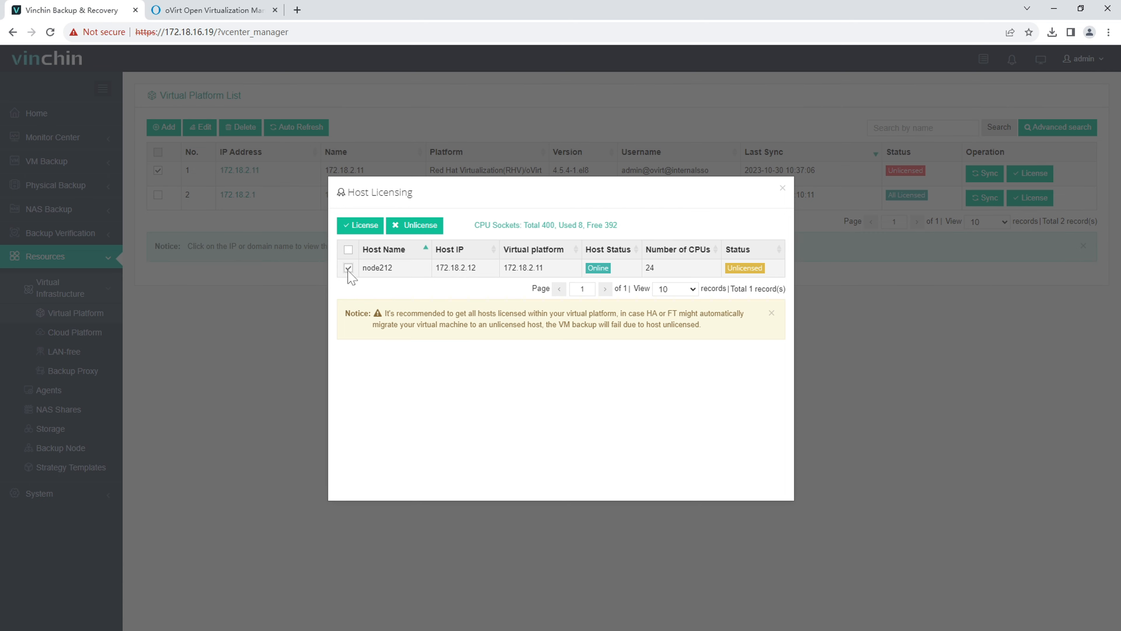
{"action": "left_click", "coordinate": [362, 226]}
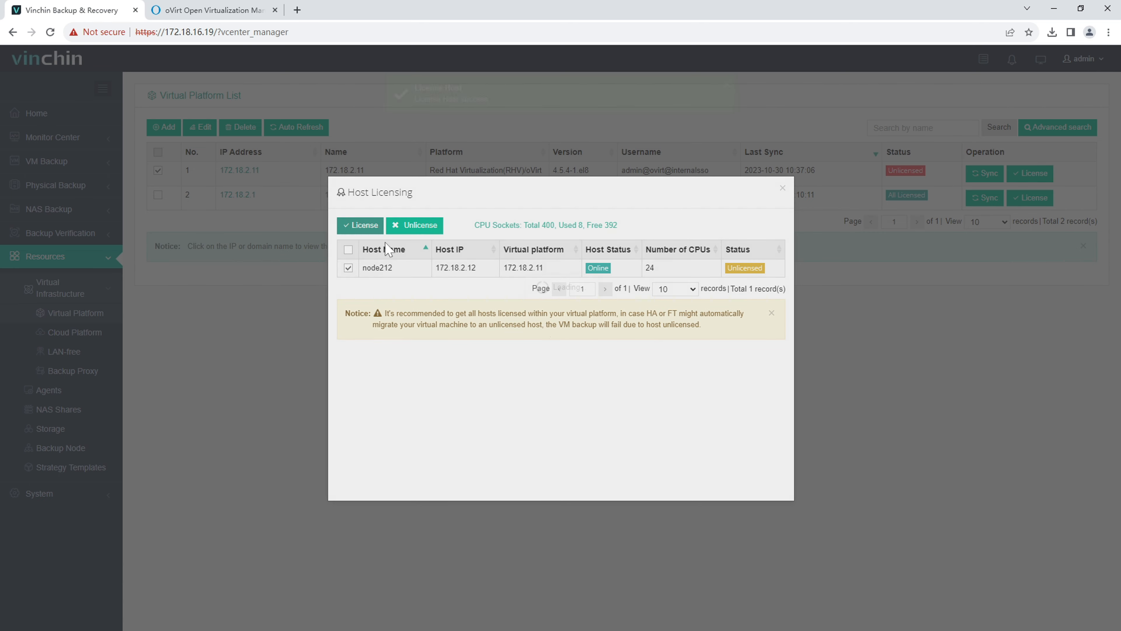
{"action": "left_click", "coordinate": [782, 189]}
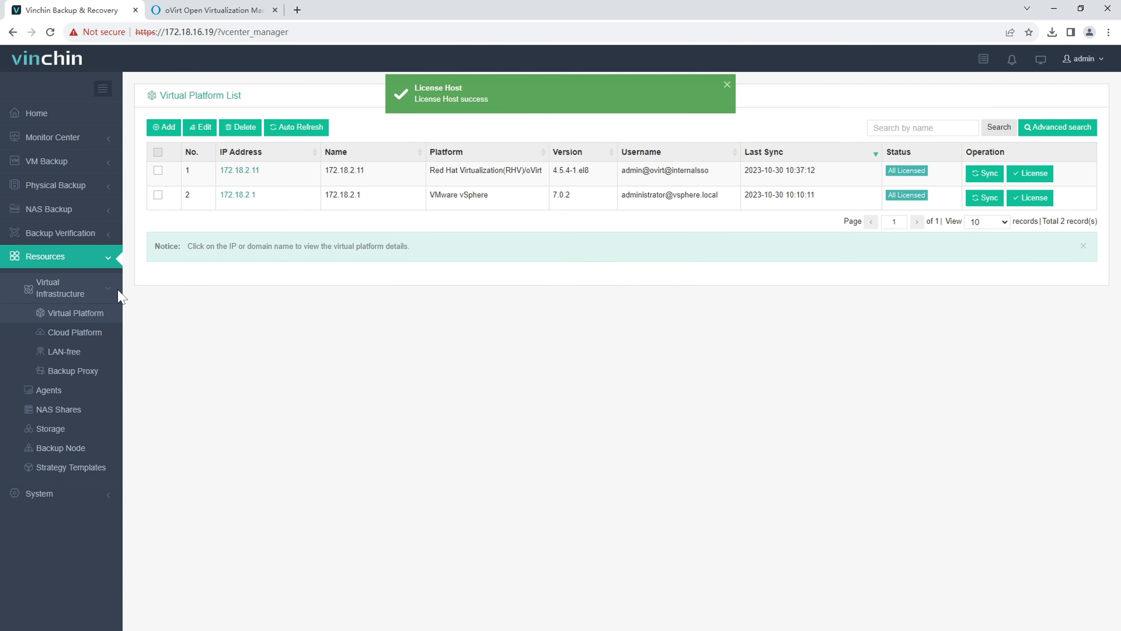
{"action": "left_click", "coordinate": [88, 259]}
{"action": "left_click", "coordinate": [78, 170]}
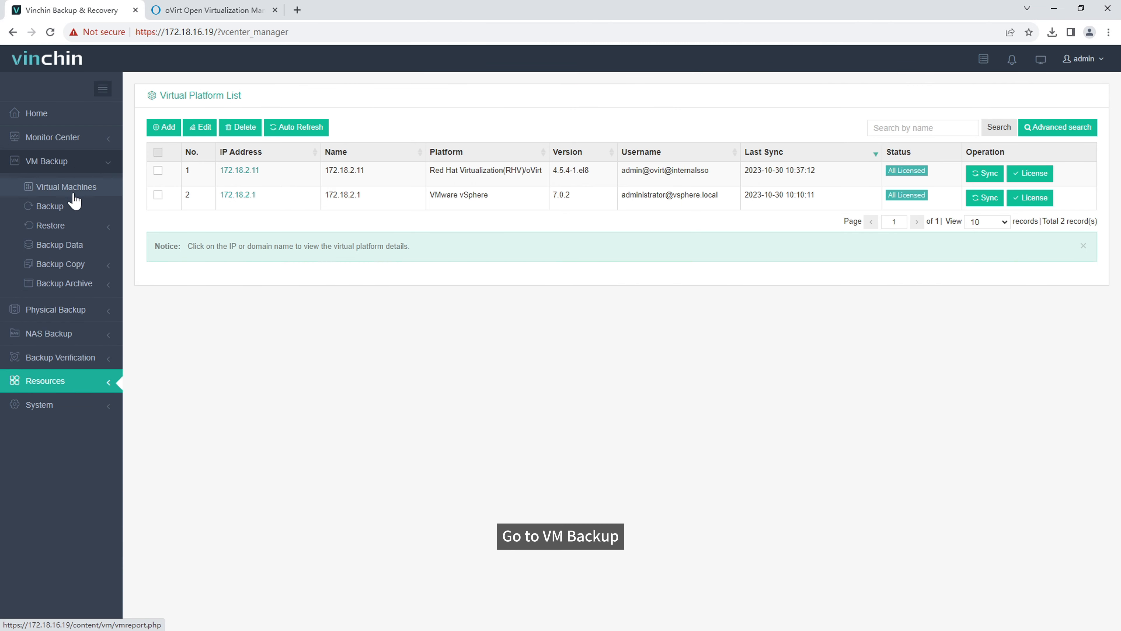
Step: Select VM centOS7 (disk centOS7_Disk1) under 172.18.2.11 as the new backup job's source
{"action": "left_click", "coordinate": [50, 206]}
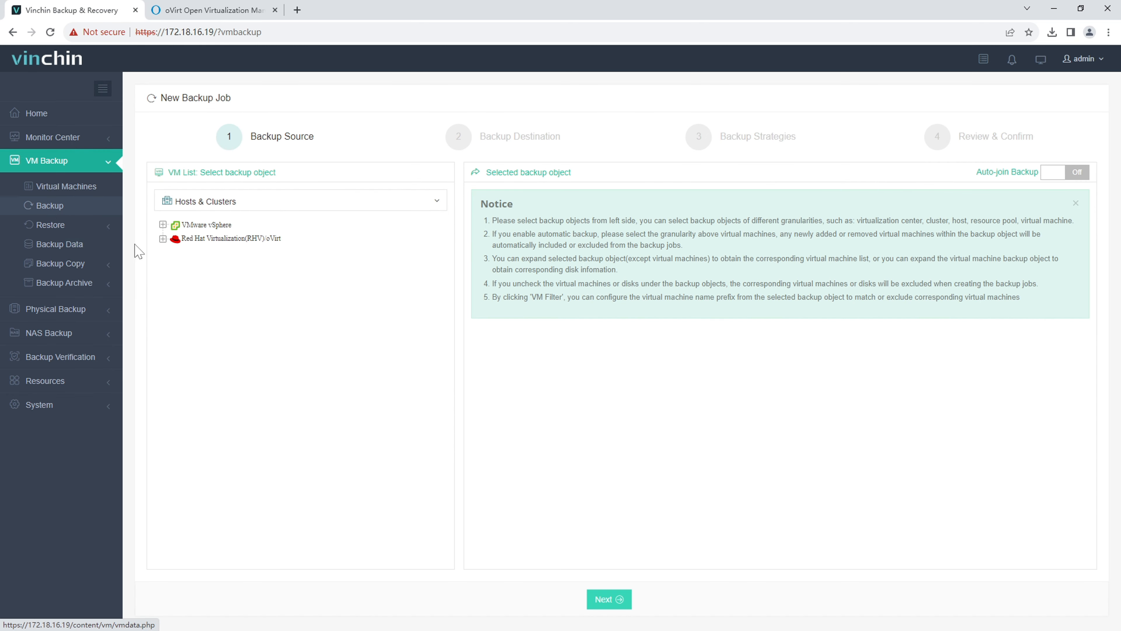
{"action": "left_click", "coordinate": [212, 239]}
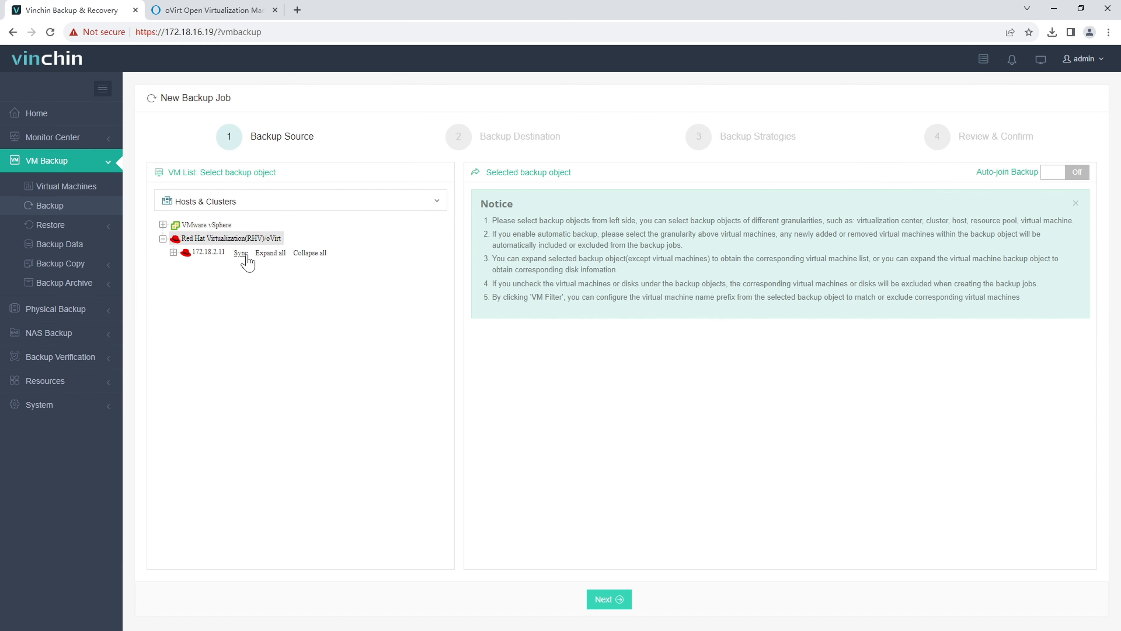
{"action": "left_click", "coordinate": [279, 253]}
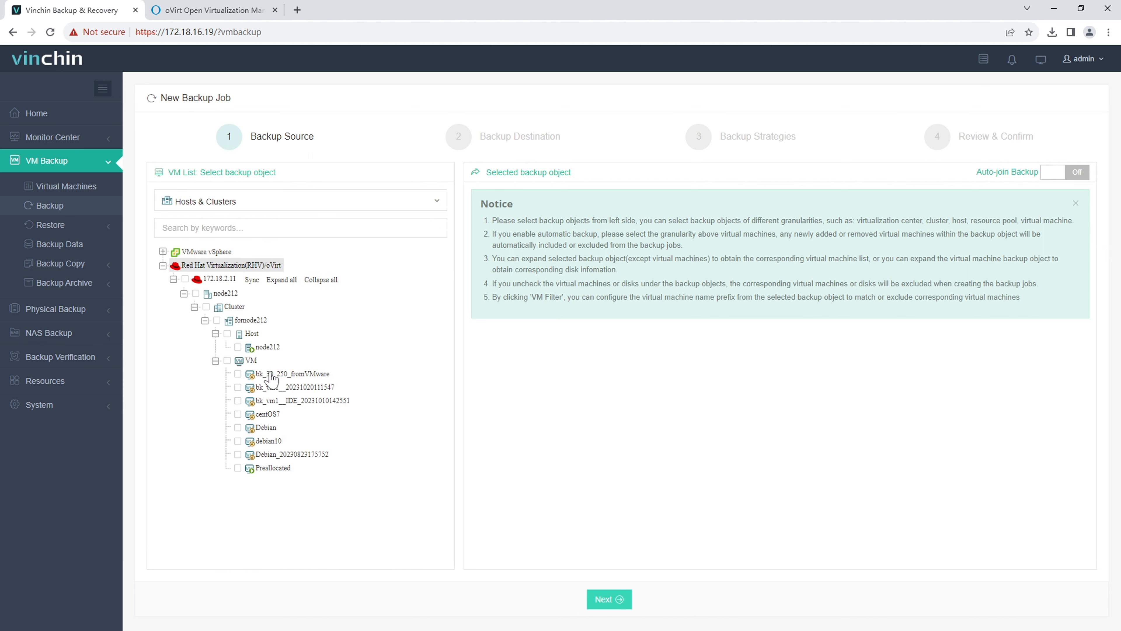
{"action": "left_click", "coordinate": [269, 416]}
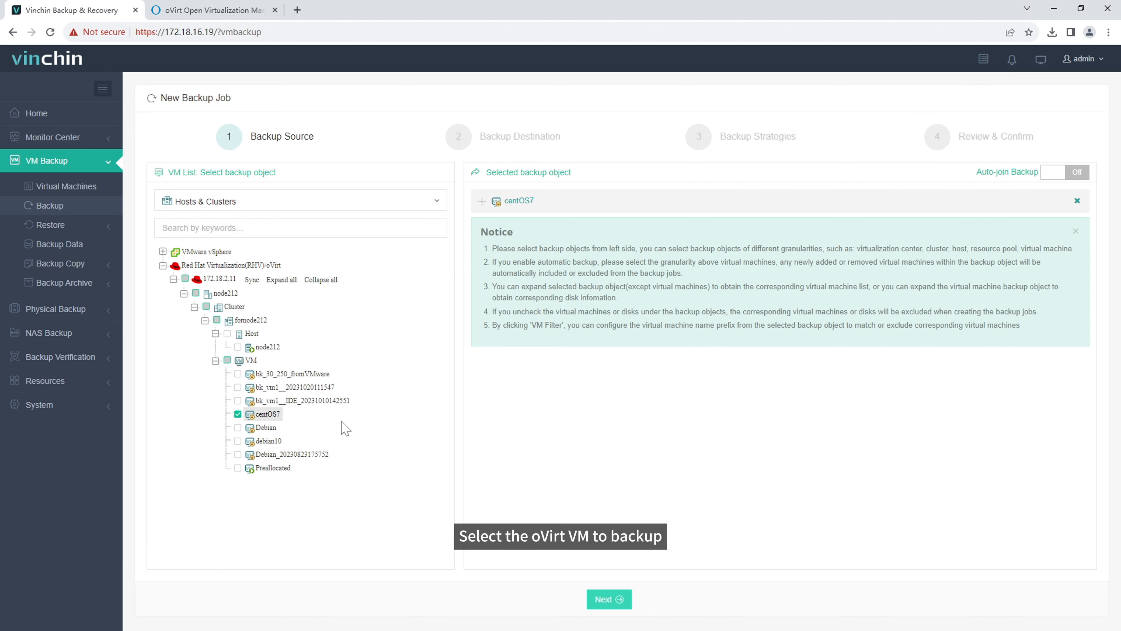
{"action": "left_click", "coordinate": [481, 201]}
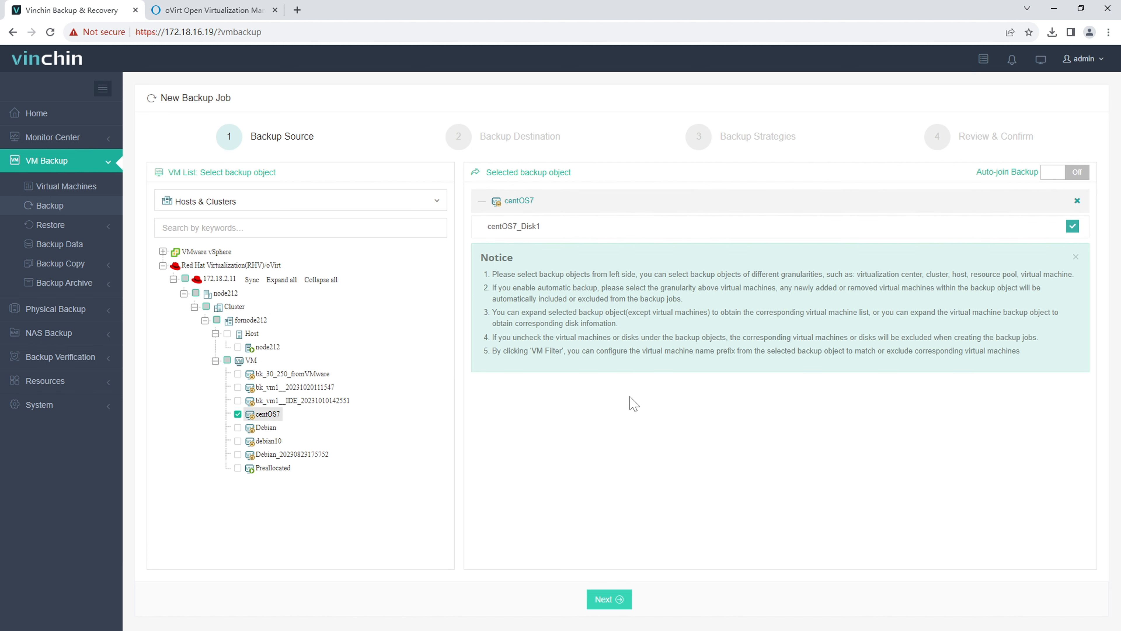
{"action": "left_click", "coordinate": [609, 600]}
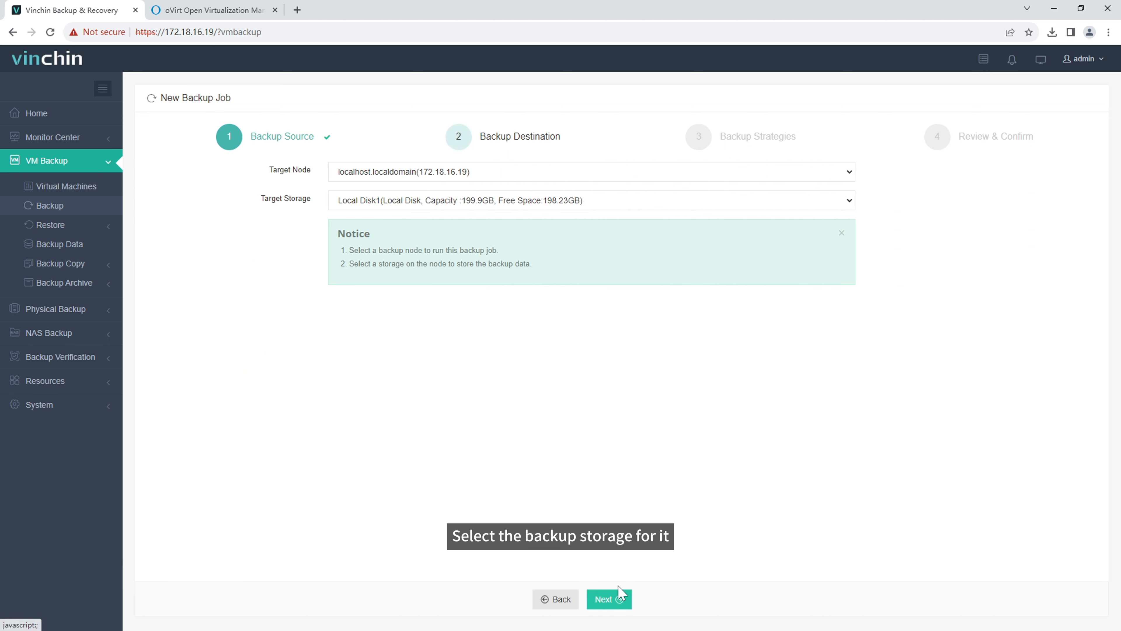
Step: Keep Local Disk1 storage with weekly Friday full and daily incremental backups
{"action": "left_click", "coordinate": [620, 599]}
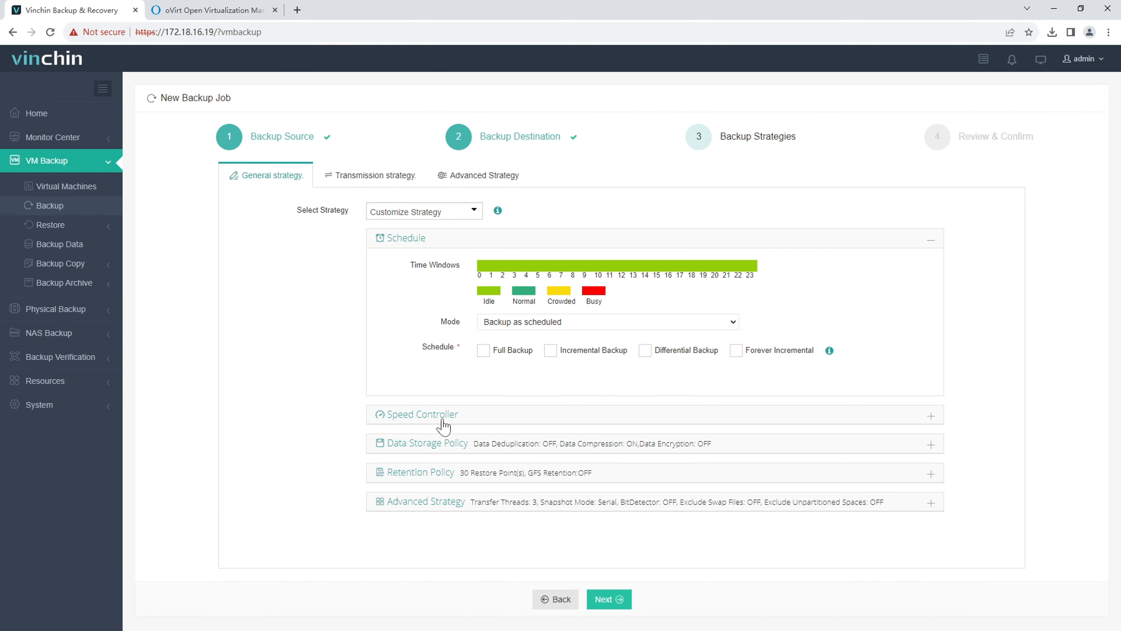
{"action": "left_click", "coordinate": [483, 350]}
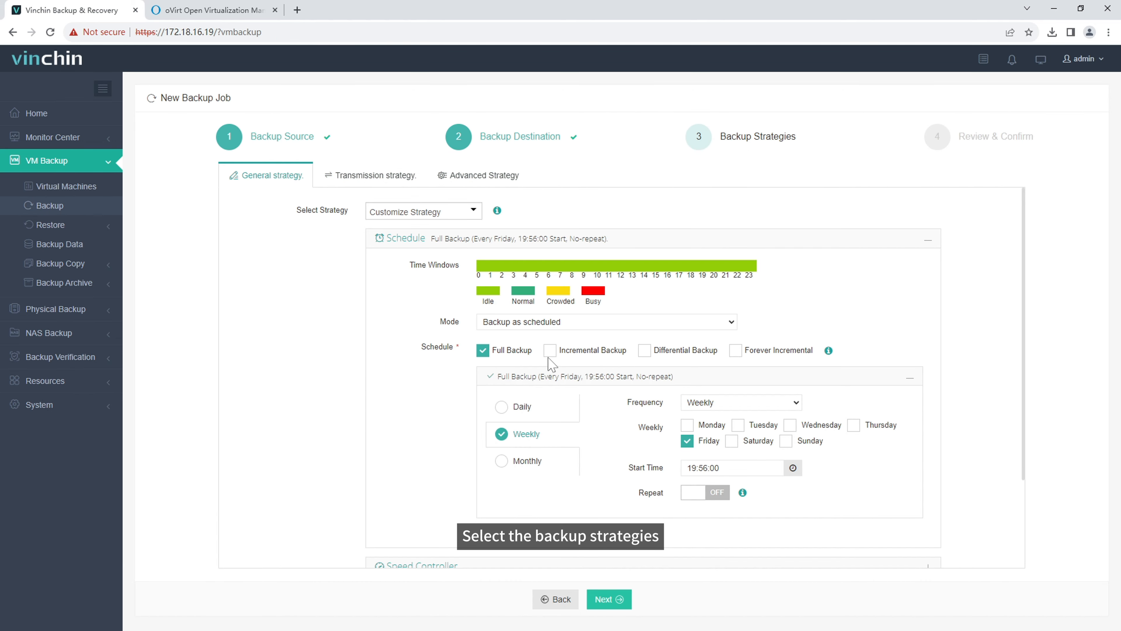
{"action": "left_click", "coordinate": [550, 351]}
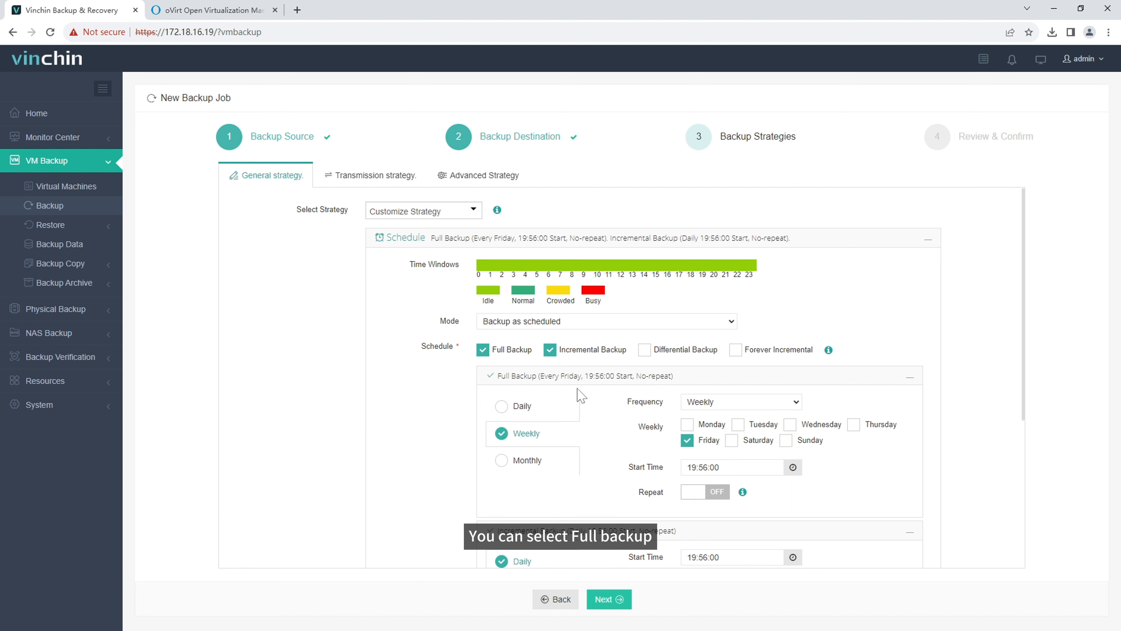
{"action": "scroll", "coordinate": [592, 396], "scroll_direction": "down", "scroll_amount": 1}
{"action": "scroll", "coordinate": [597, 398], "scroll_direction": "down", "scroll_amount": 1}
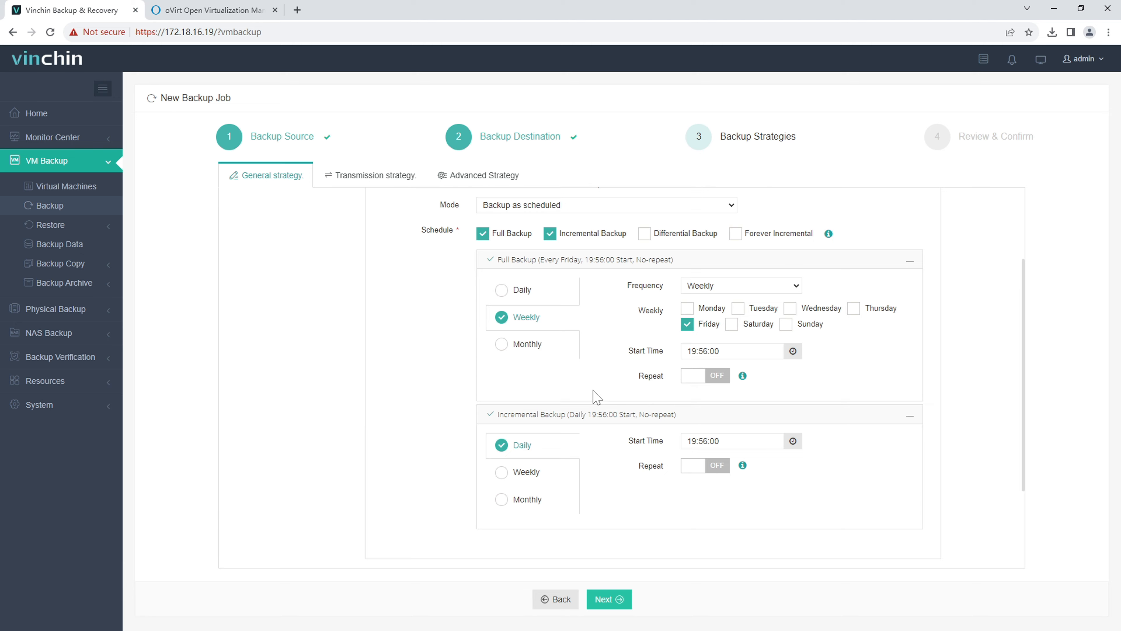
{"action": "scroll", "coordinate": [595, 395], "scroll_direction": "down", "scroll_amount": 2}
{"action": "left_click", "coordinate": [458, 482]}
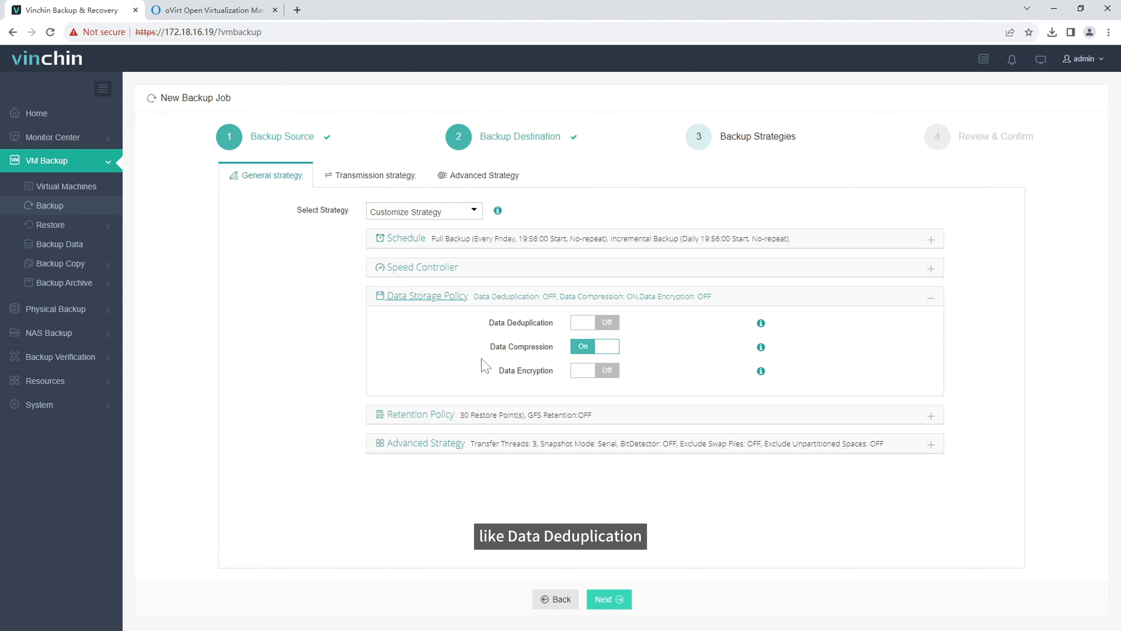
{"action": "left_click", "coordinate": [450, 442]}
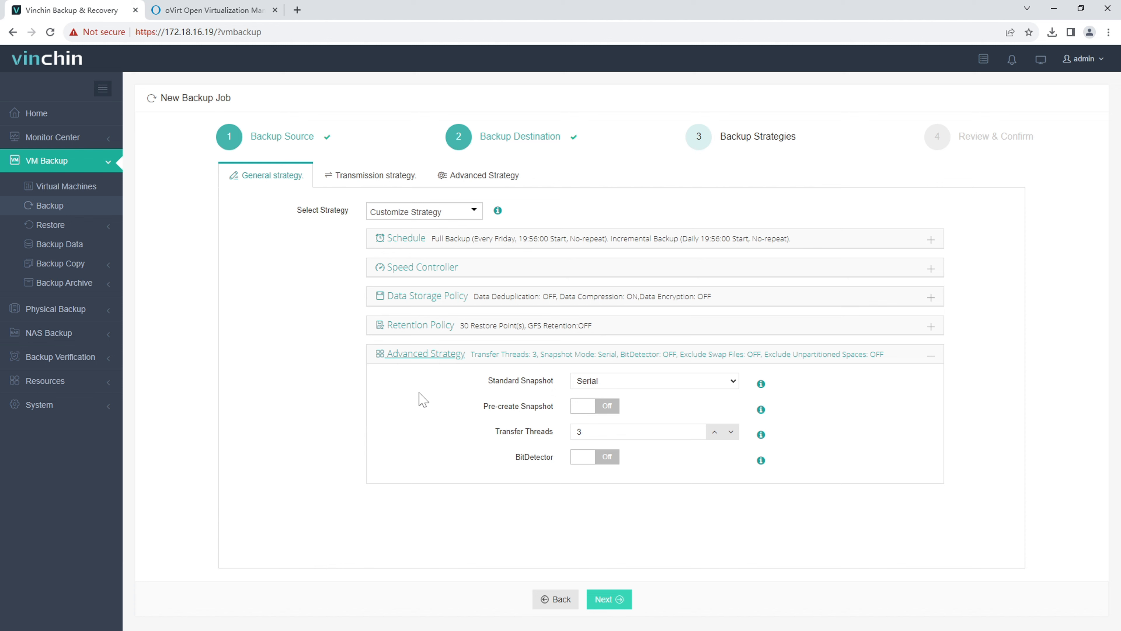
Step: Keep LAN transfer and SpeedKit incremental mode, then proceed to Review & Confirm
{"action": "left_click", "coordinate": [389, 176]}
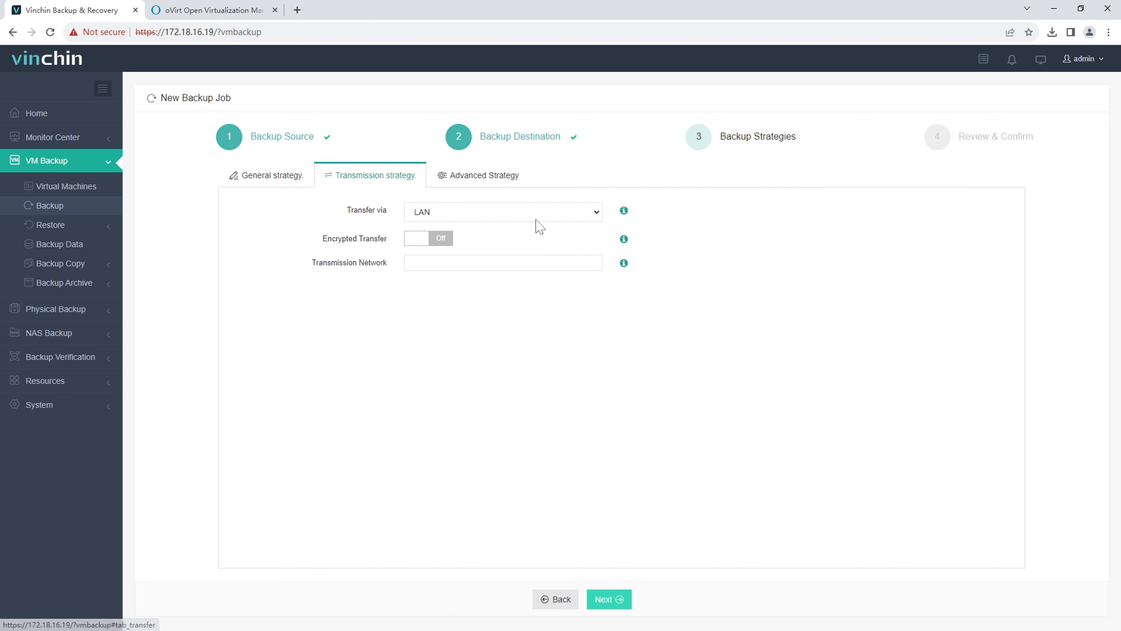
{"action": "left_click", "coordinate": [546, 216]}
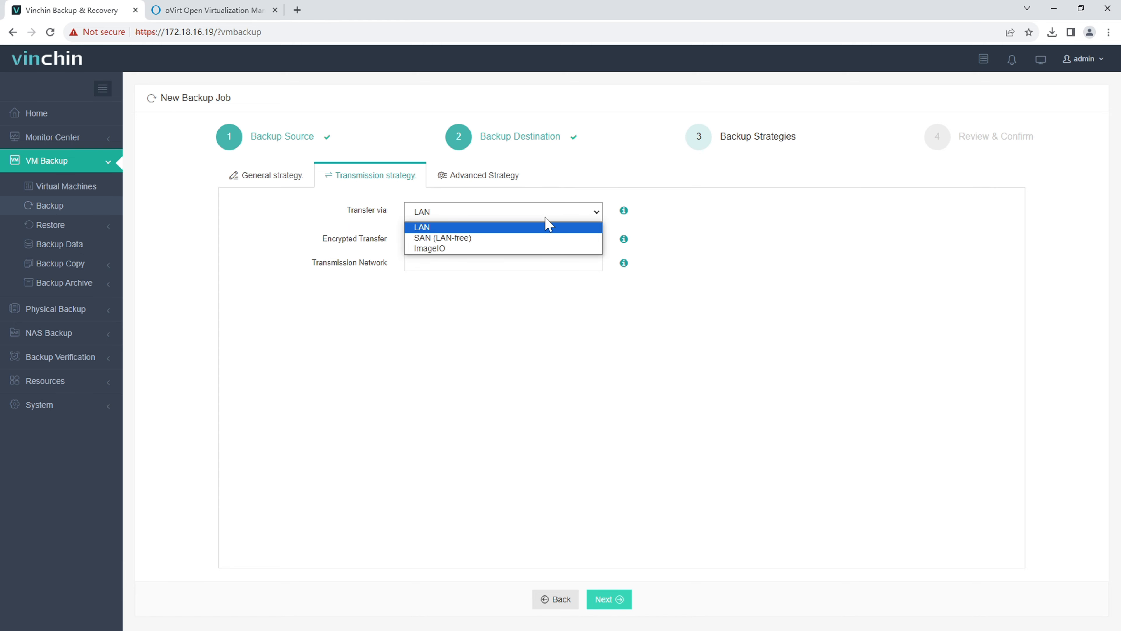
{"action": "left_click", "coordinate": [535, 297]}
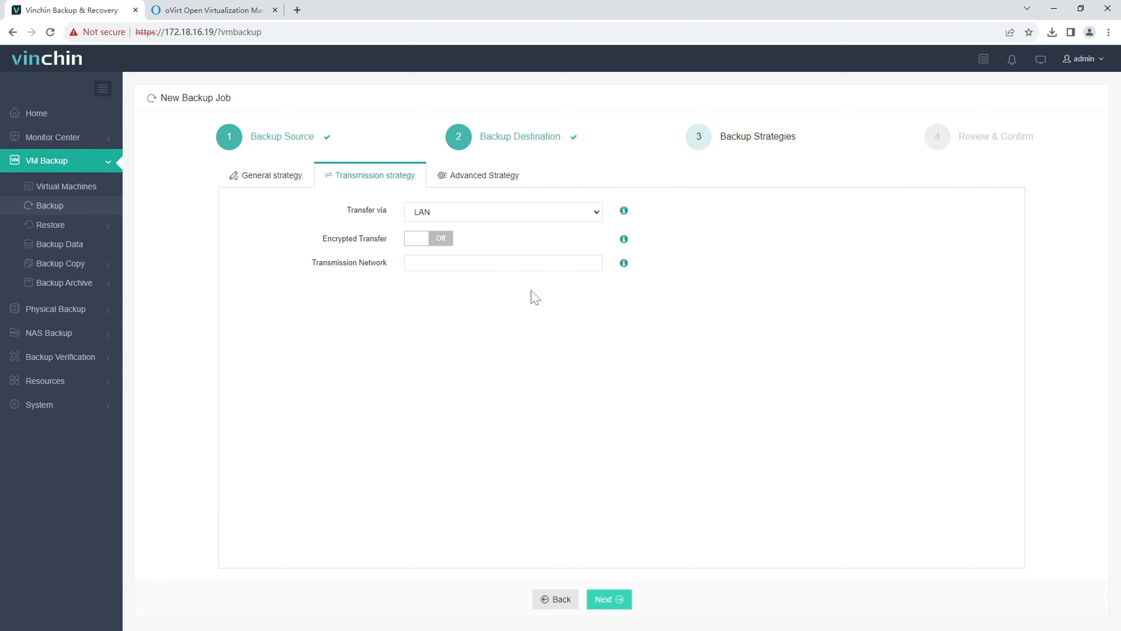
{"action": "left_click", "coordinate": [493, 176]}
{"action": "left_click", "coordinate": [509, 212]}
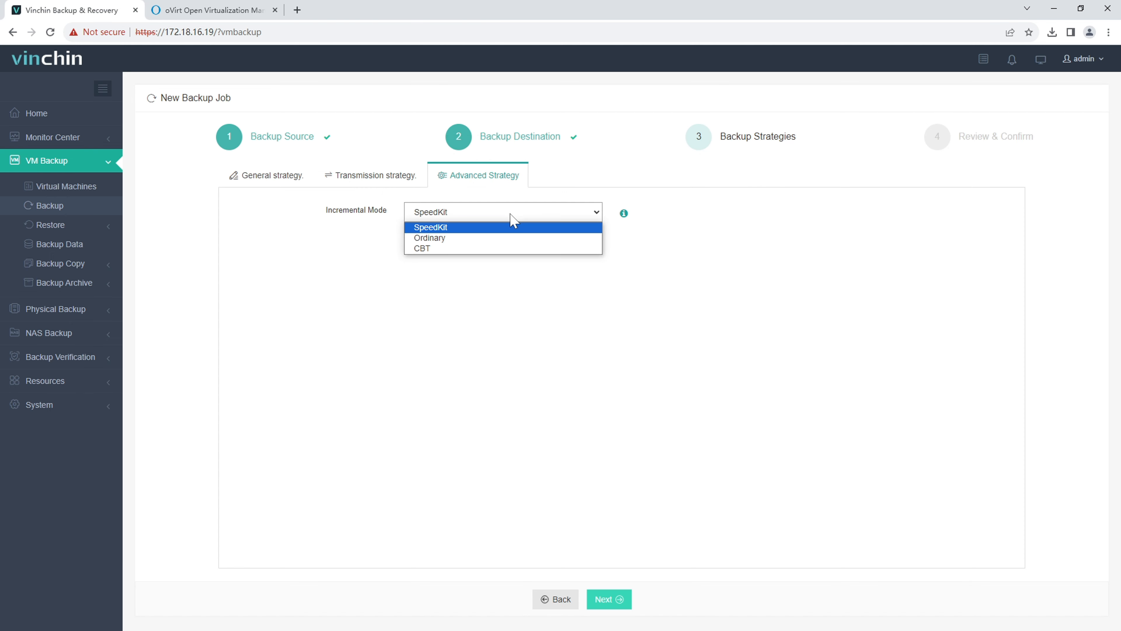
{"action": "left_click", "coordinate": [512, 291]}
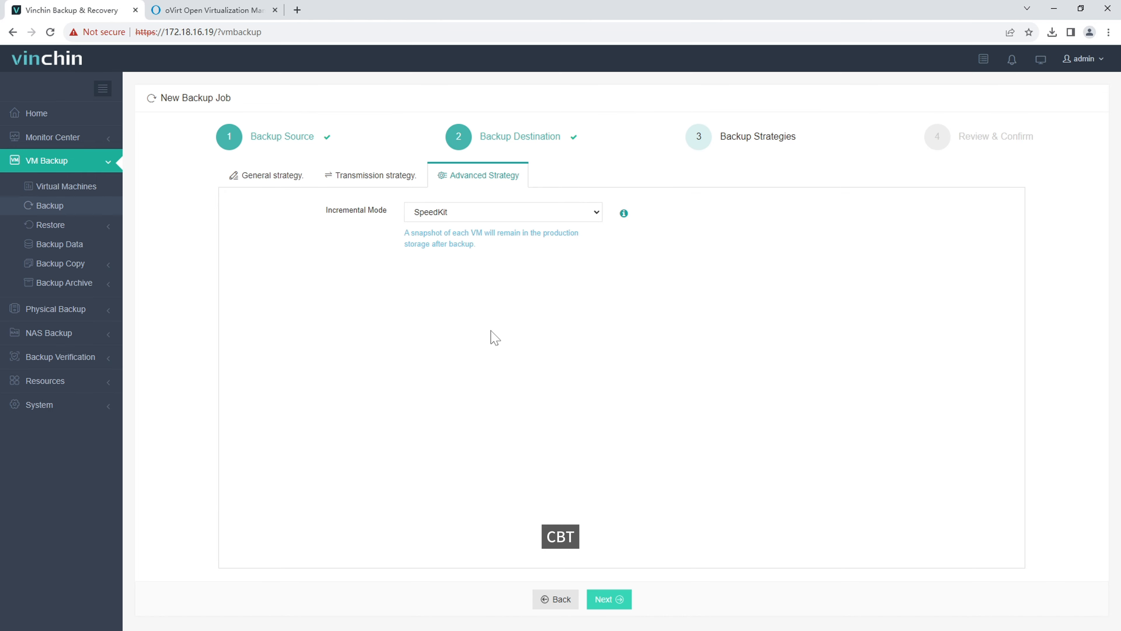
{"action": "left_click", "coordinate": [614, 604]}
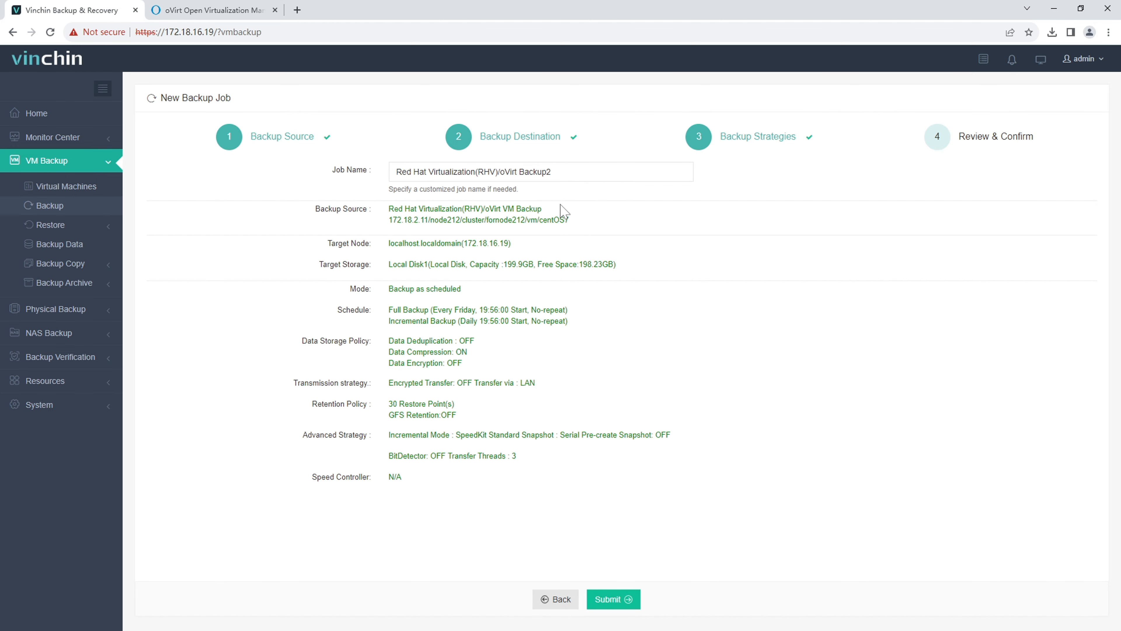
Step: Submit the Red Hat Virtualization(RHV)/oVirt Backup2 job from the review summary
{"action": "left_click_drag", "start_coordinate": [557, 172], "coordinate": [514, 173]}
{"action": "left_click", "coordinate": [635, 299]}
{"action": "left_click", "coordinate": [619, 598]}
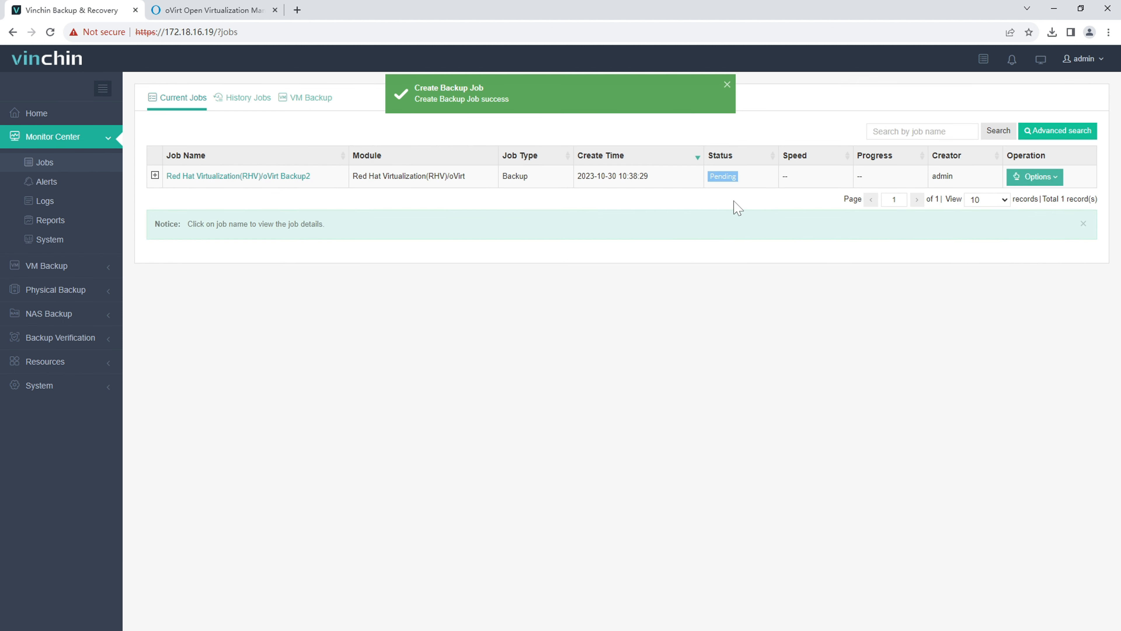
Step: Start a full backup of the Backup2 job for centOS7
{"action": "left_click", "coordinate": [1031, 179]}
{"action": "left_click", "coordinate": [1043, 222]}
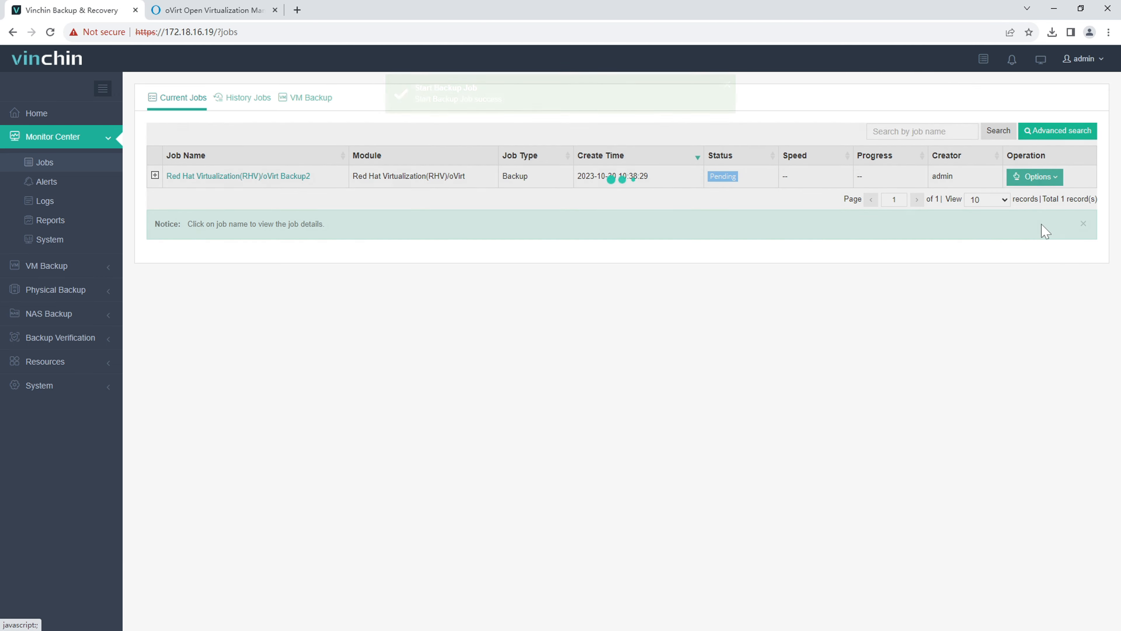
{"action": "left_click", "coordinate": [286, 179]}
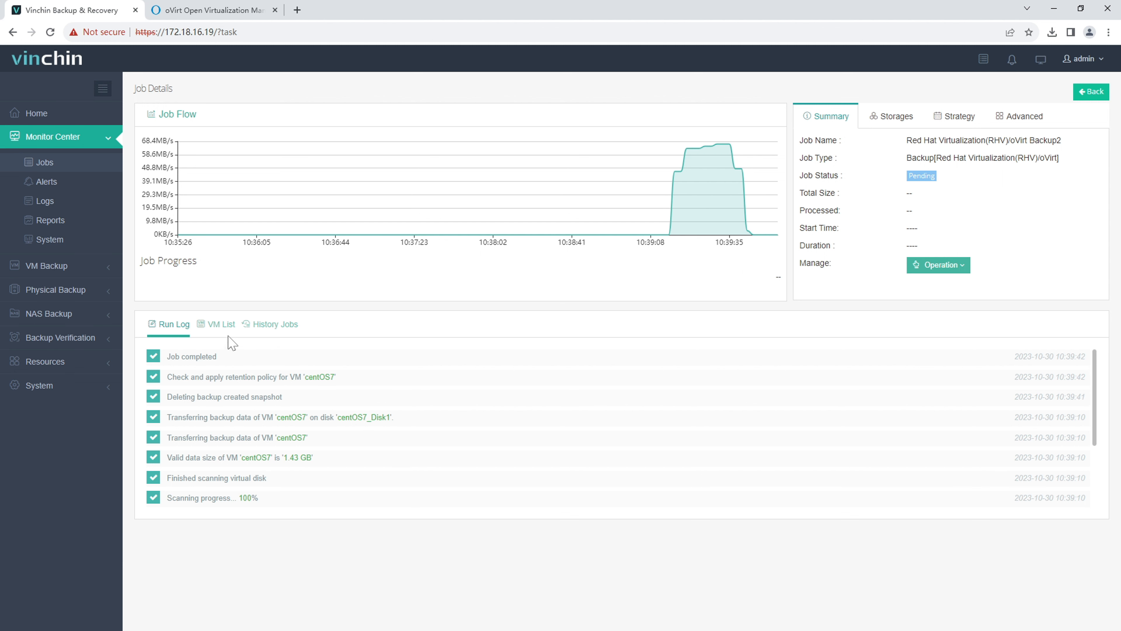
Step: Check Backup2's VM list and job history to confirm the full backup succeeded
{"action": "left_click", "coordinate": [220, 325]}
{"action": "left_click", "coordinate": [184, 362]}
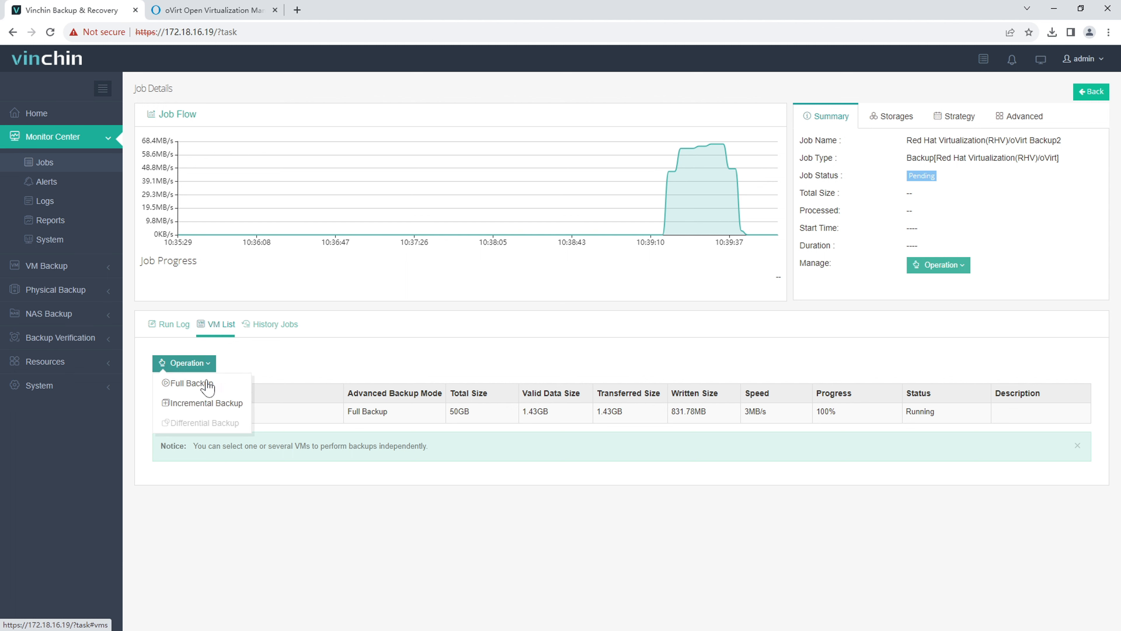
{"action": "left_click", "coordinate": [160, 412]}
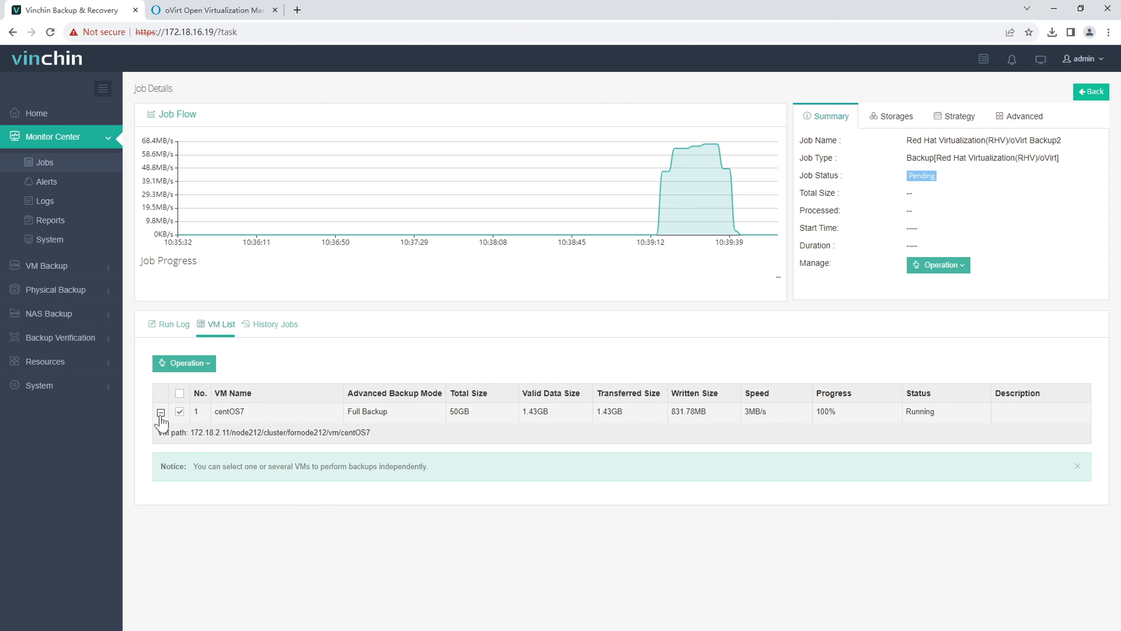
{"action": "left_click", "coordinate": [160, 413]}
{"action": "left_click", "coordinate": [285, 332]}
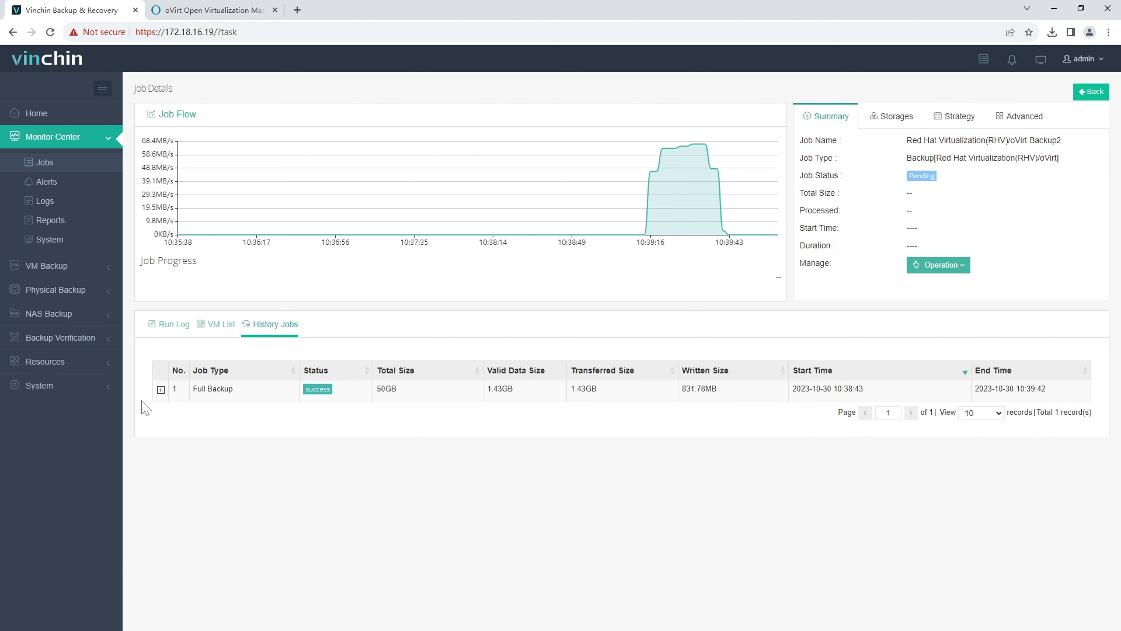
{"action": "left_click", "coordinate": [73, 268]}
Step: Find Backup2's centOS7 restore points in Backup Data and start a new VM restore job
{"action": "left_click", "coordinate": [77, 250]}
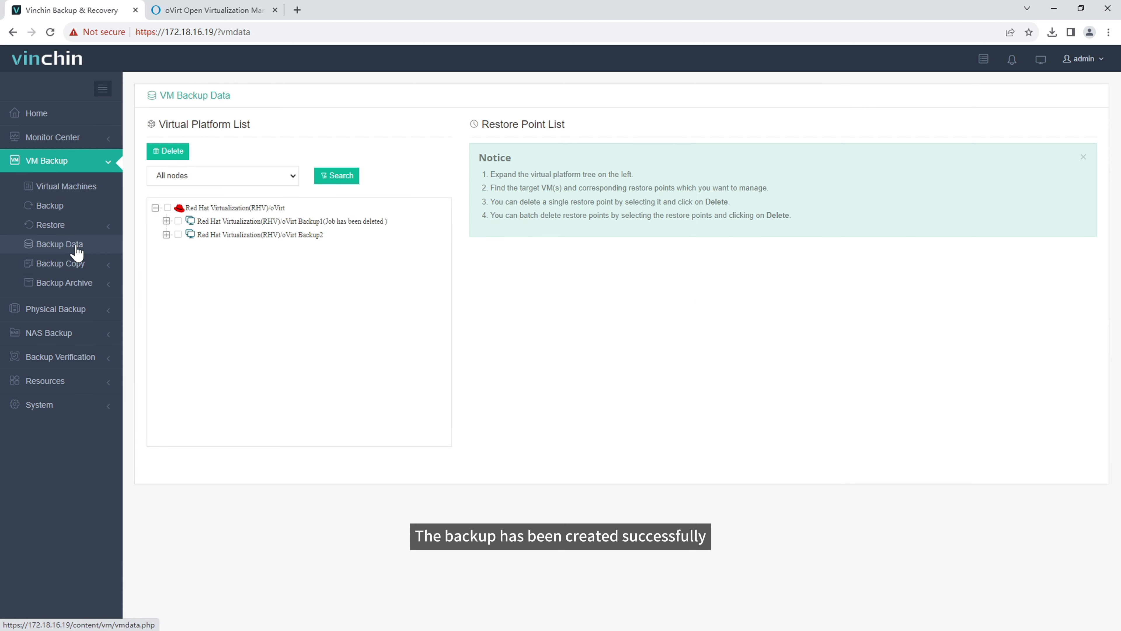
{"action": "left_click", "coordinate": [237, 238]}
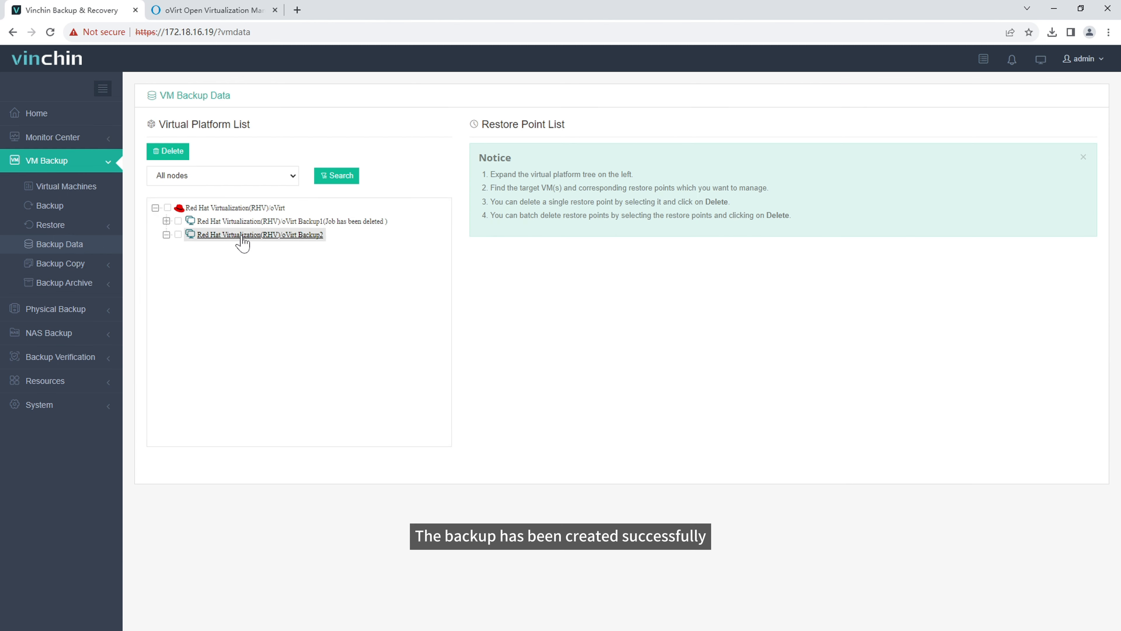
{"action": "left_click", "coordinate": [217, 248]}
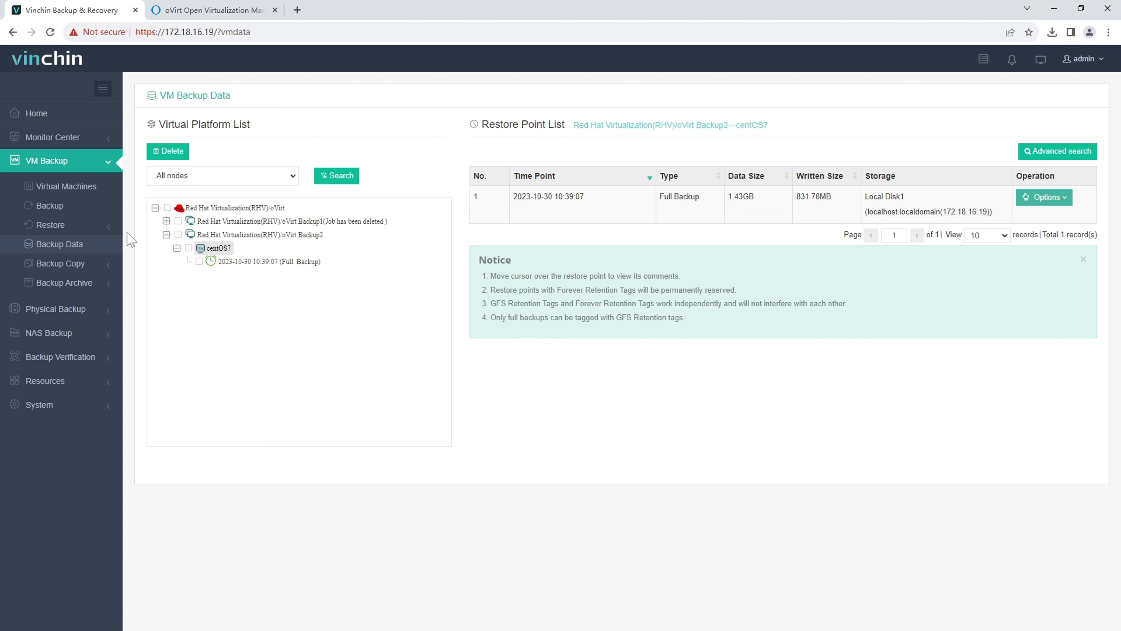
{"action": "left_click", "coordinate": [71, 224]}
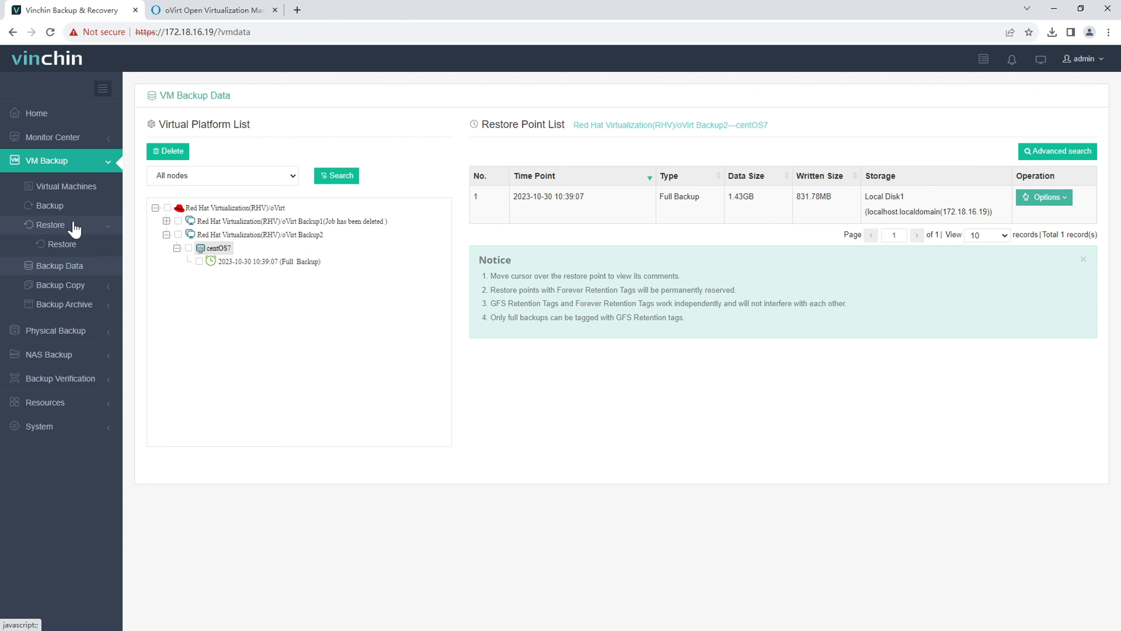
{"action": "left_click", "coordinate": [70, 247]}
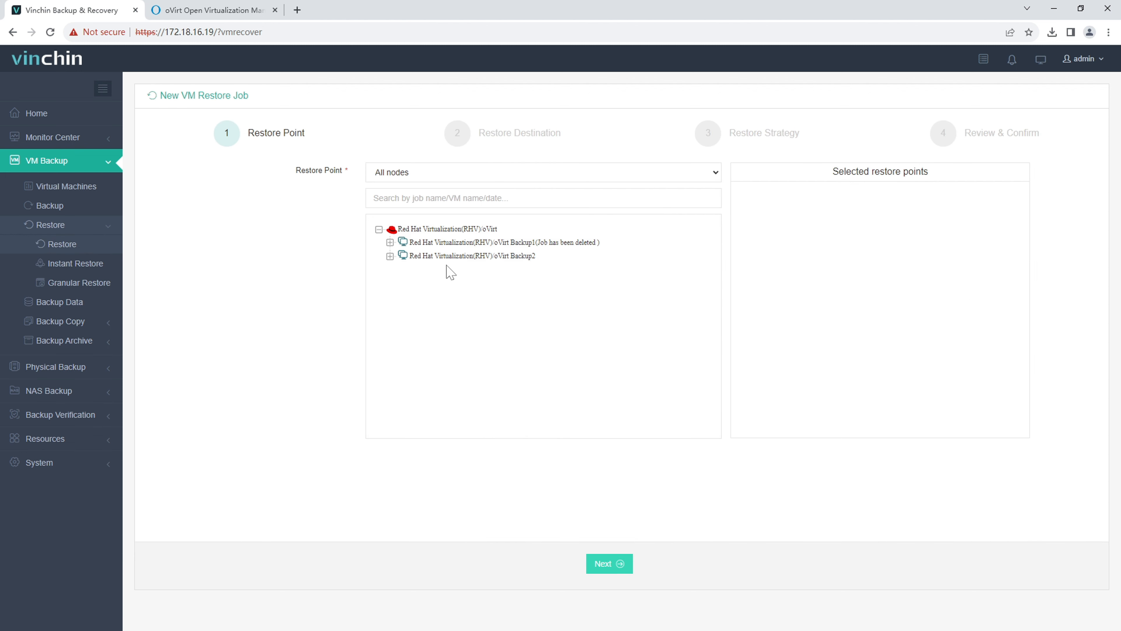
Step: Pick the 2023-10-30 centOS7 full-backup point and target host 172.18.2.12 under 172.18.2.11
{"action": "left_click", "coordinate": [454, 256]}
{"action": "left_click", "coordinate": [431, 270]}
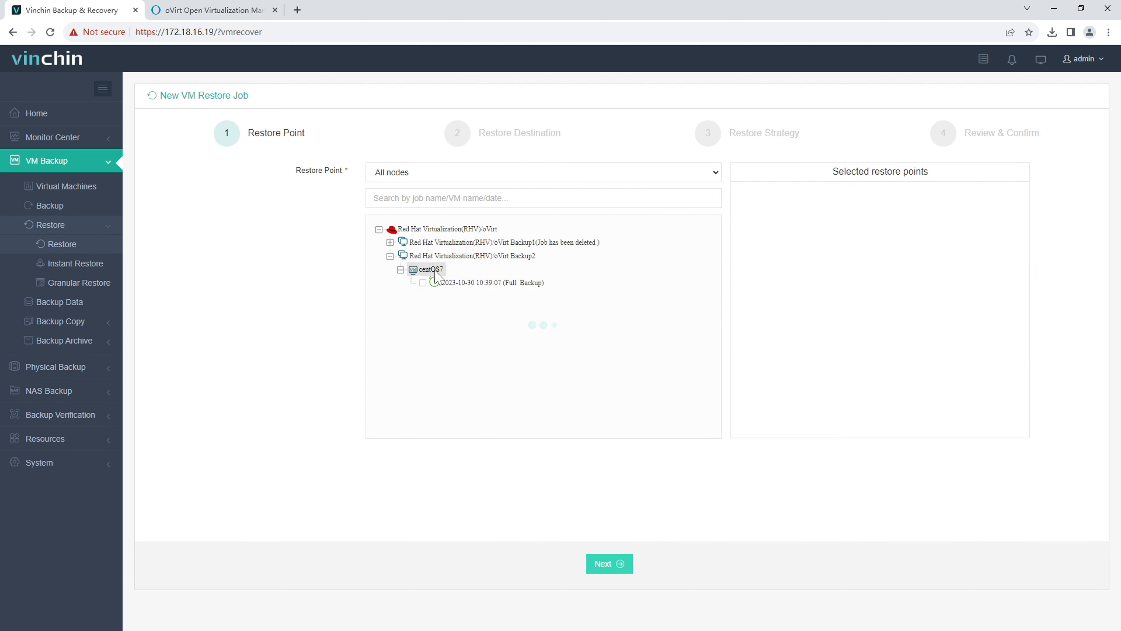
{"action": "left_click", "coordinate": [459, 285]}
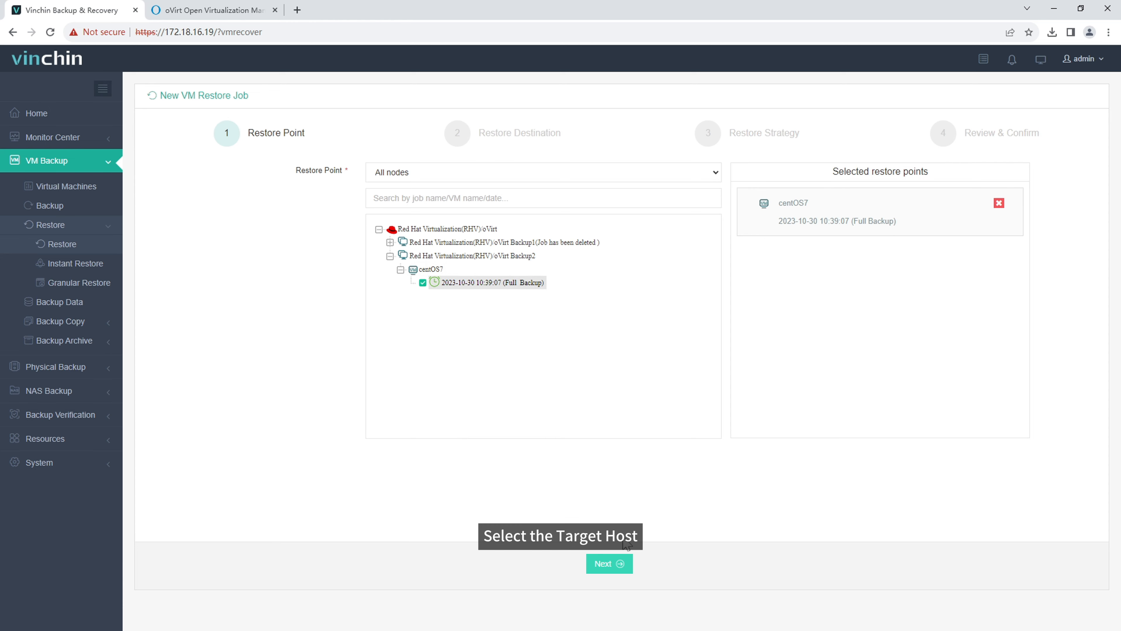
{"action": "left_click", "coordinate": [617, 565]}
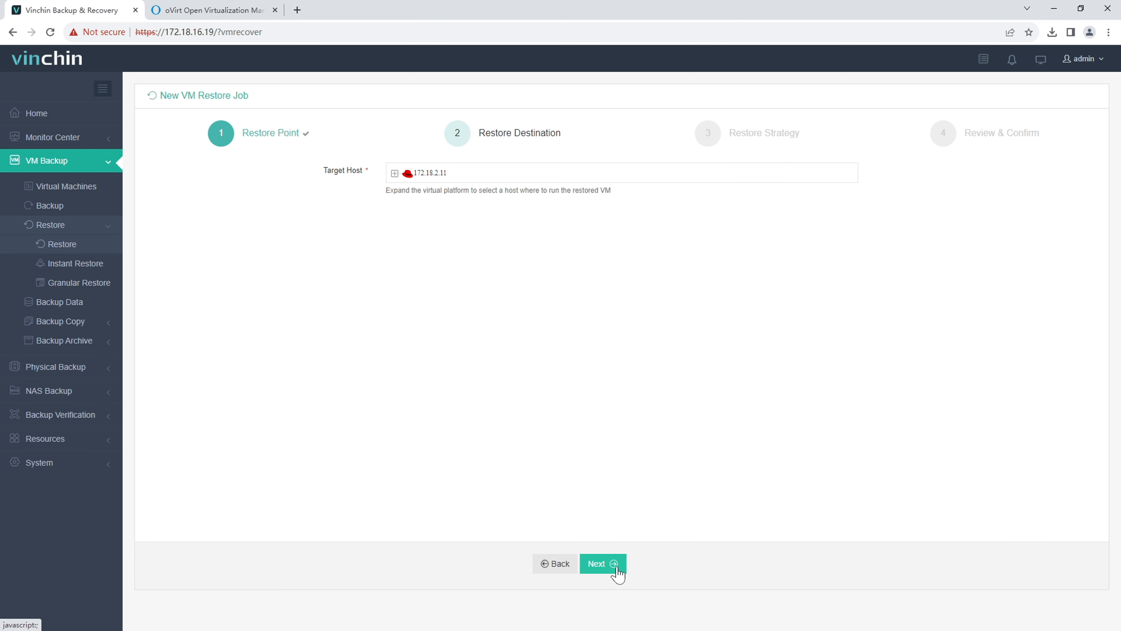
{"action": "left_click", "coordinate": [395, 174]}
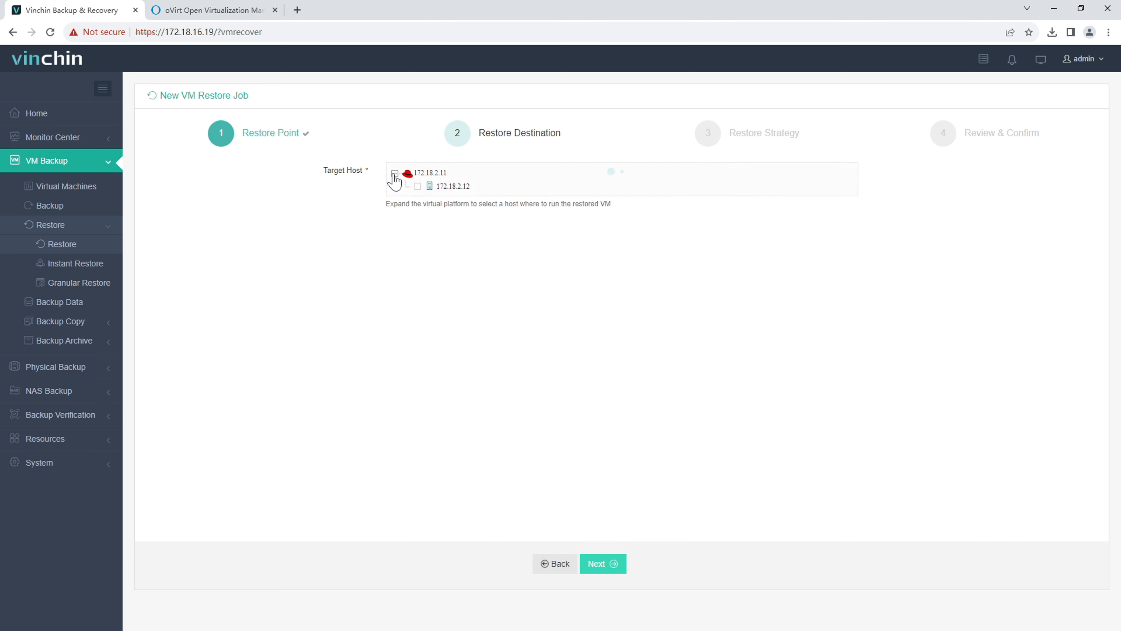
{"action": "left_click", "coordinate": [417, 186]}
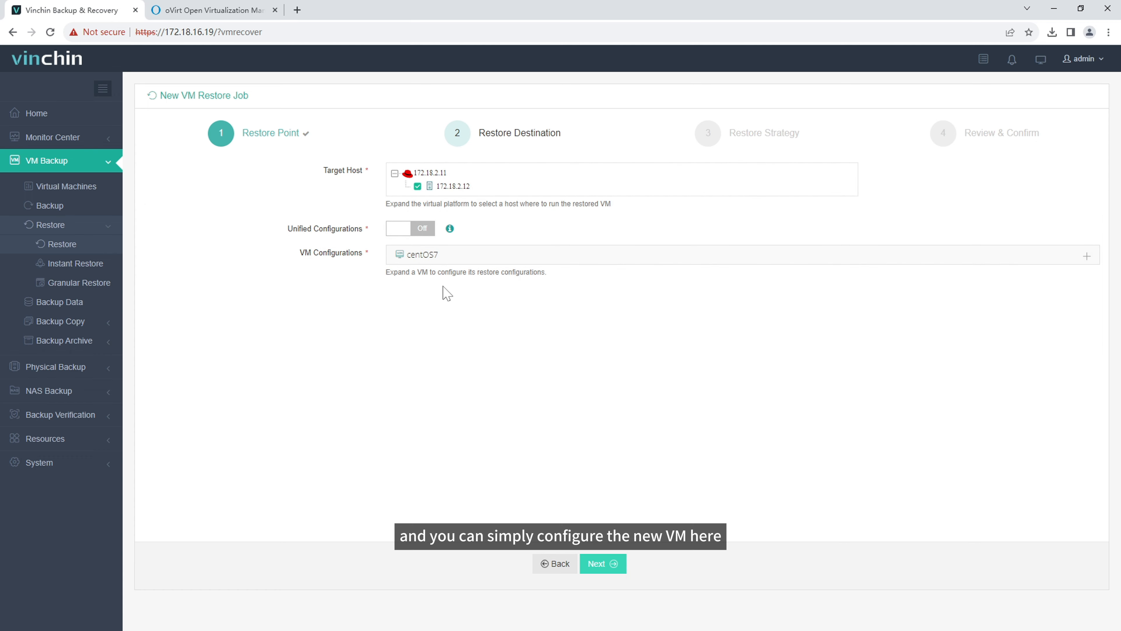
Step: Rename the restored VM to centOS7_vm_restore and enable power-on after restore
{"action": "left_click", "coordinate": [1085, 257]}
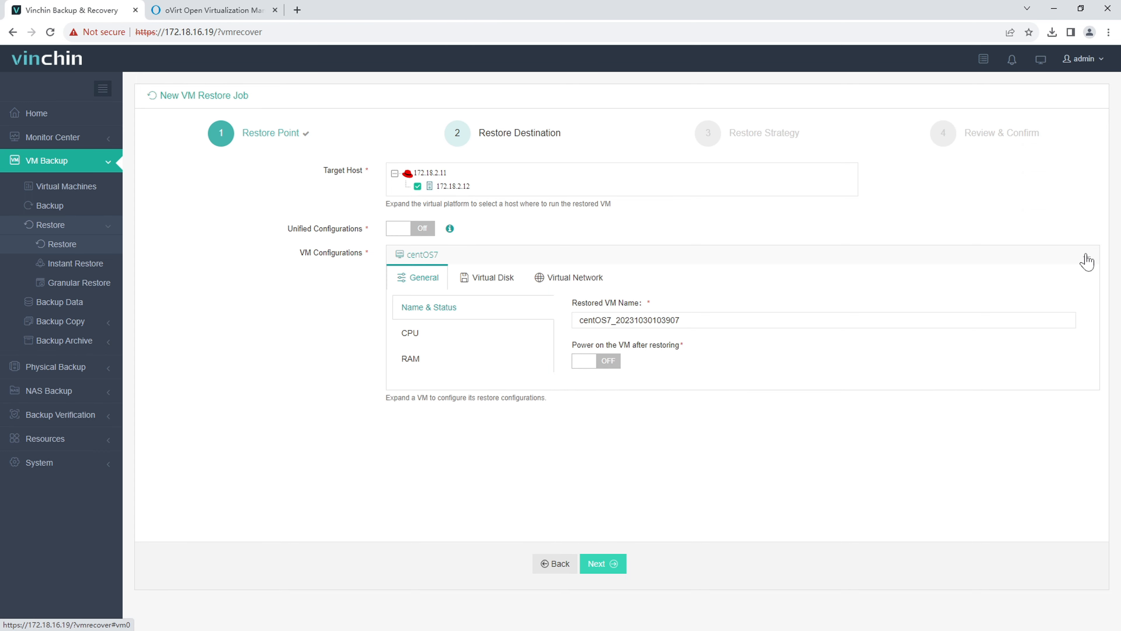
{"action": "left_click_drag", "start_coordinate": [680, 320], "coordinate": [612, 319]}
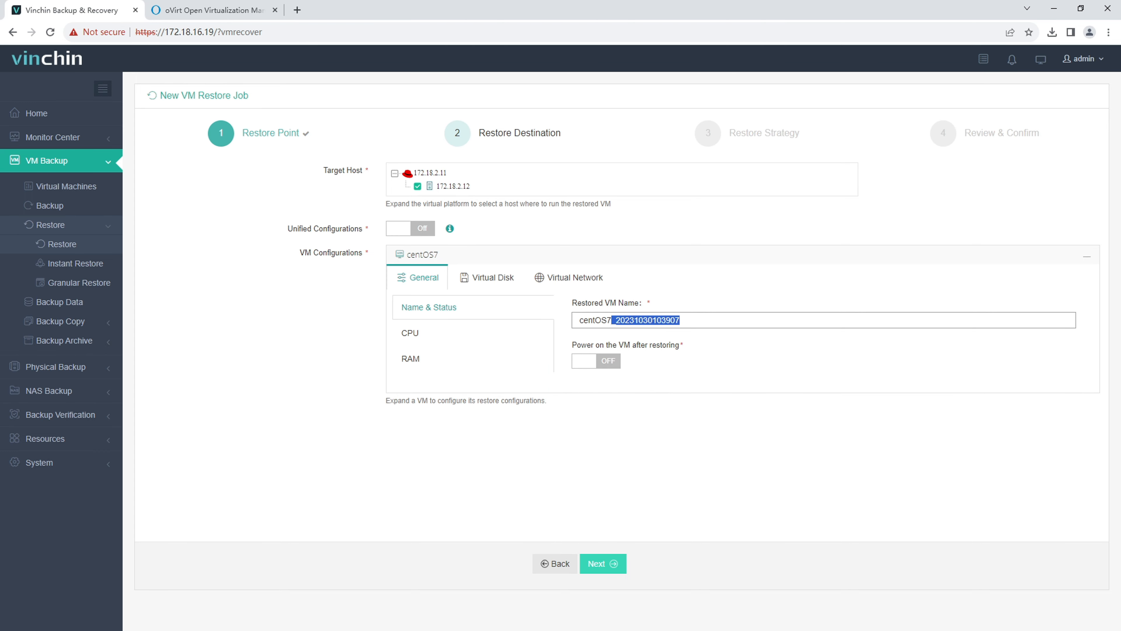
{"action": "type", "text": "vm_restore"}
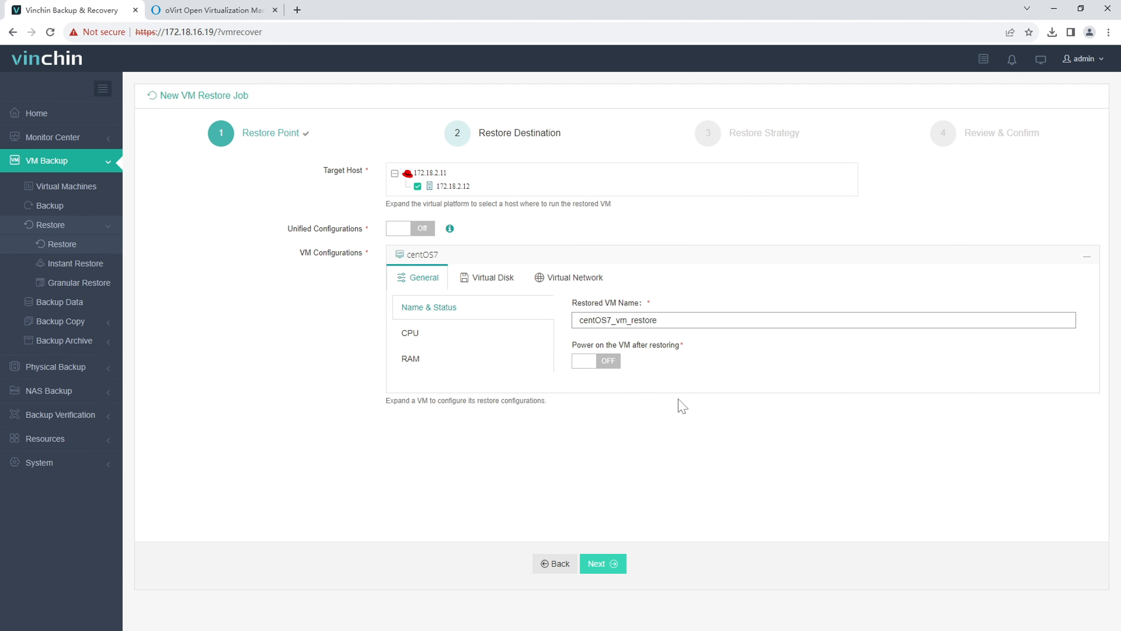
{"action": "left_click", "coordinate": [683, 407]}
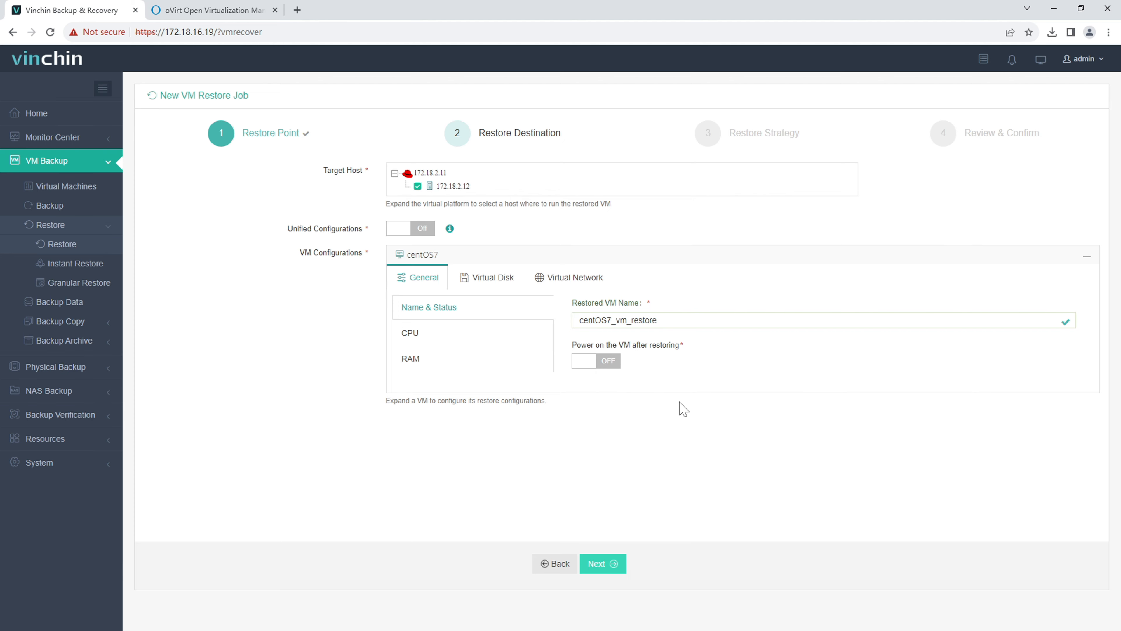
{"action": "left_click", "coordinate": [596, 364]}
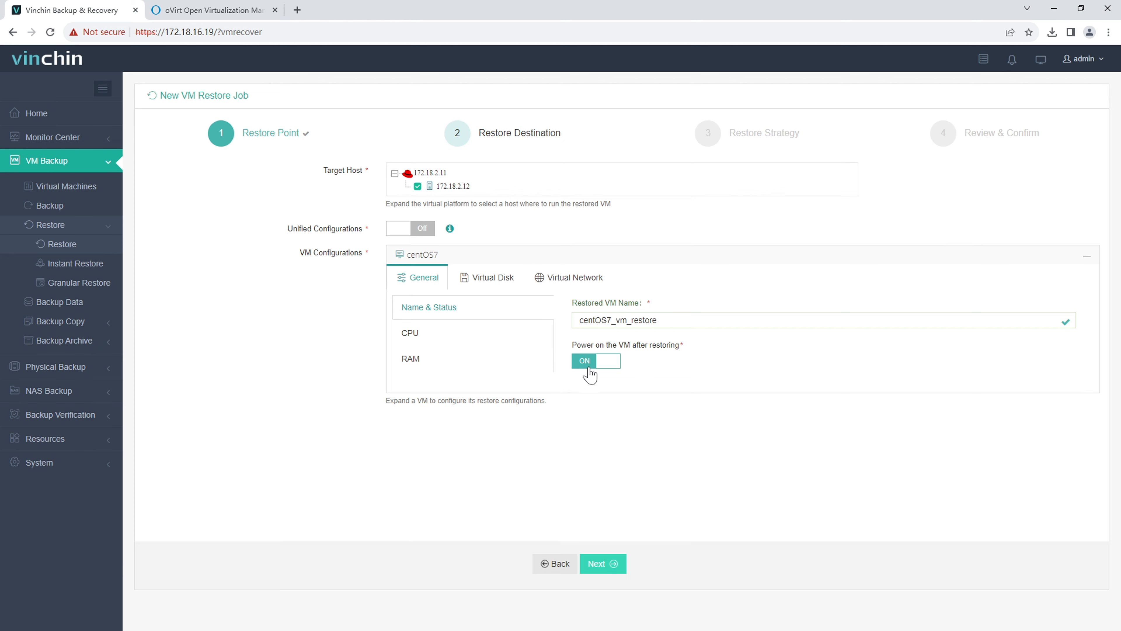
{"action": "left_click", "coordinate": [438, 344]}
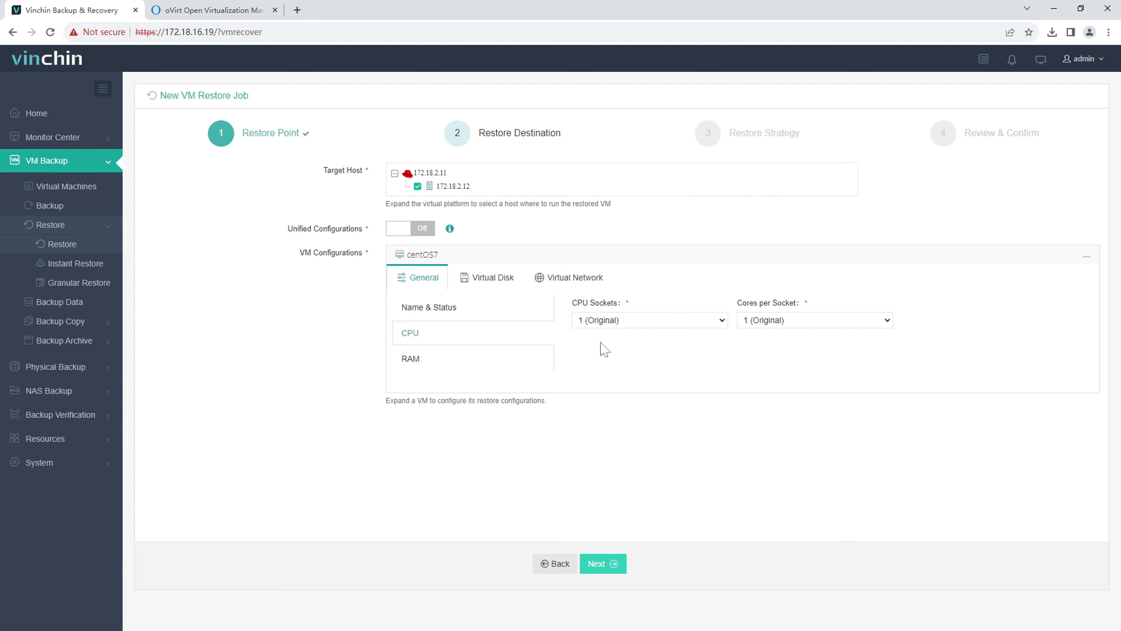
{"action": "left_click", "coordinate": [439, 369]}
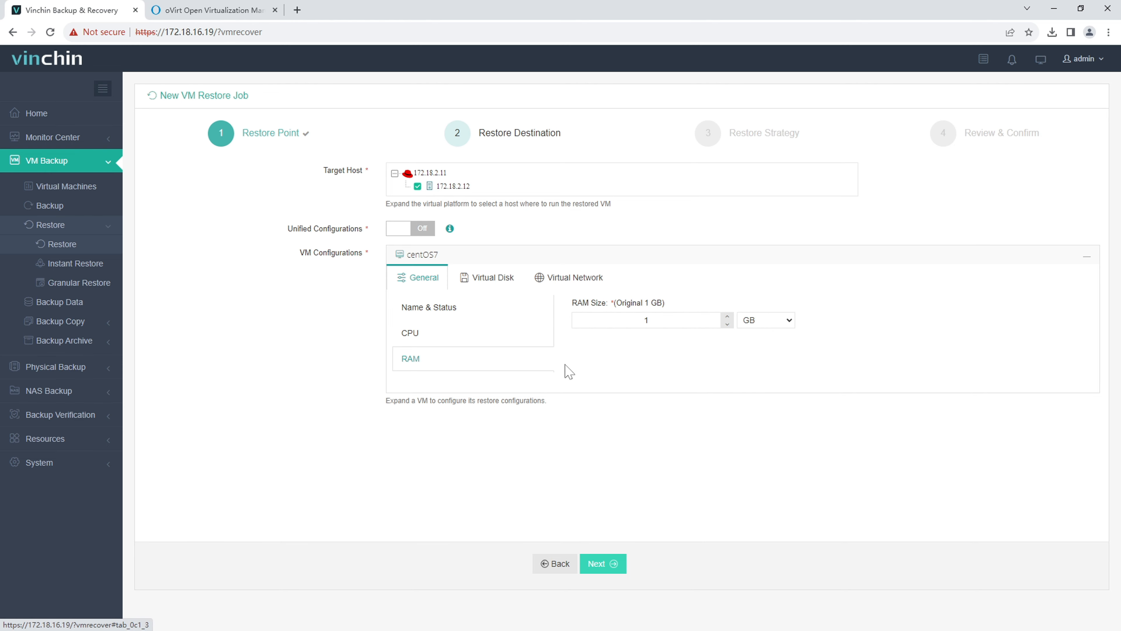
Step: Restore the VM's virtual disk to the nfs storage
{"action": "left_click", "coordinate": [503, 287]}
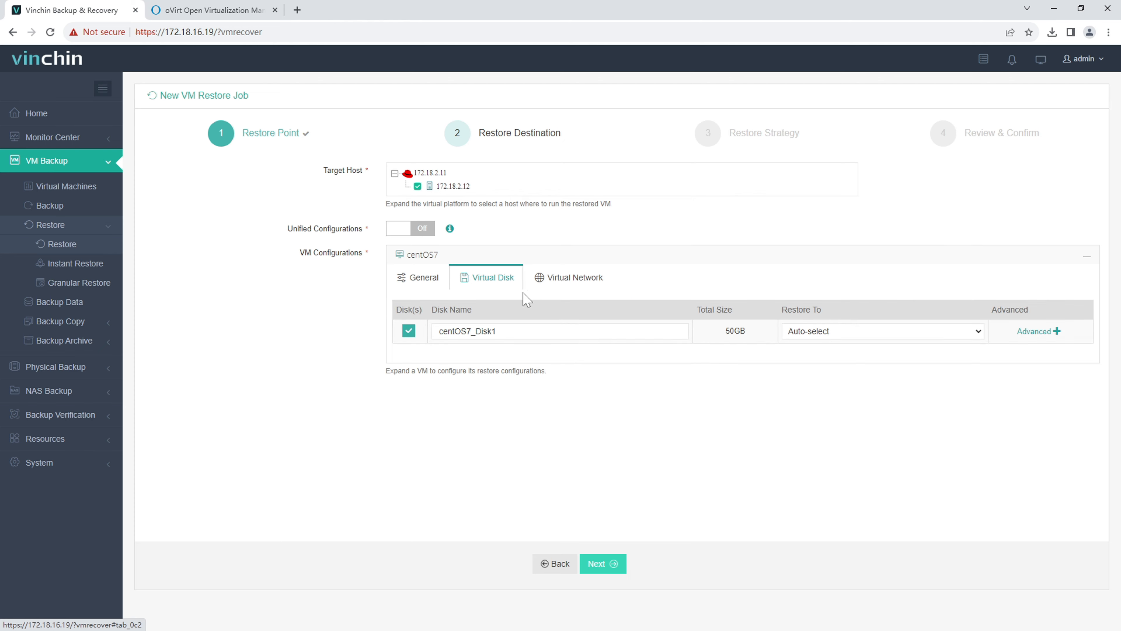
{"action": "left_click", "coordinate": [841, 332]}
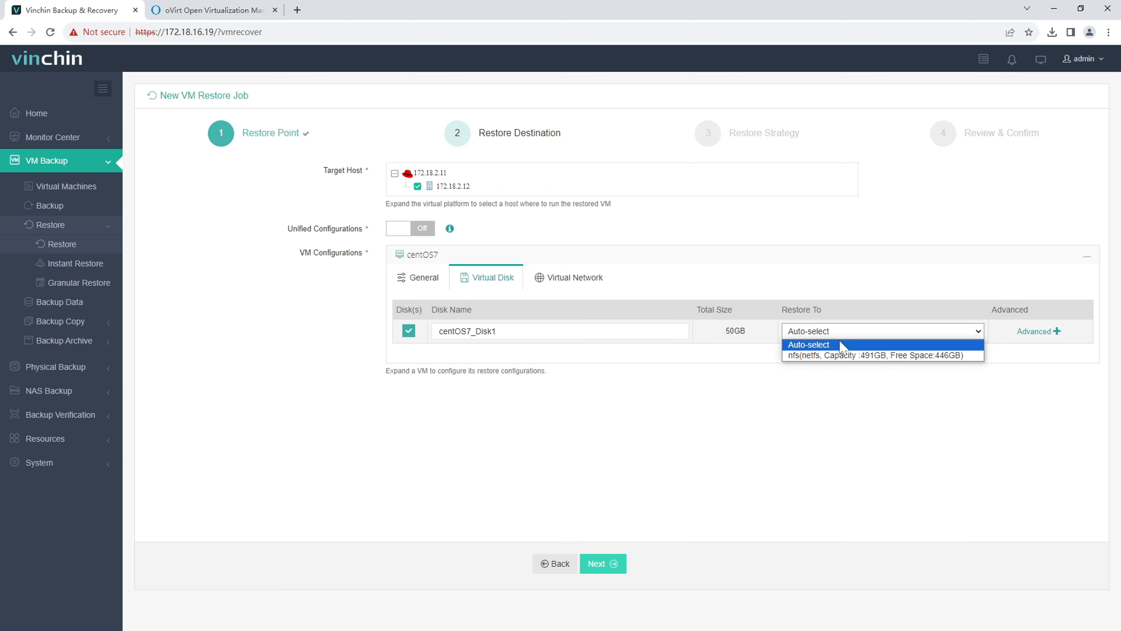
{"action": "left_click", "coordinate": [843, 355]}
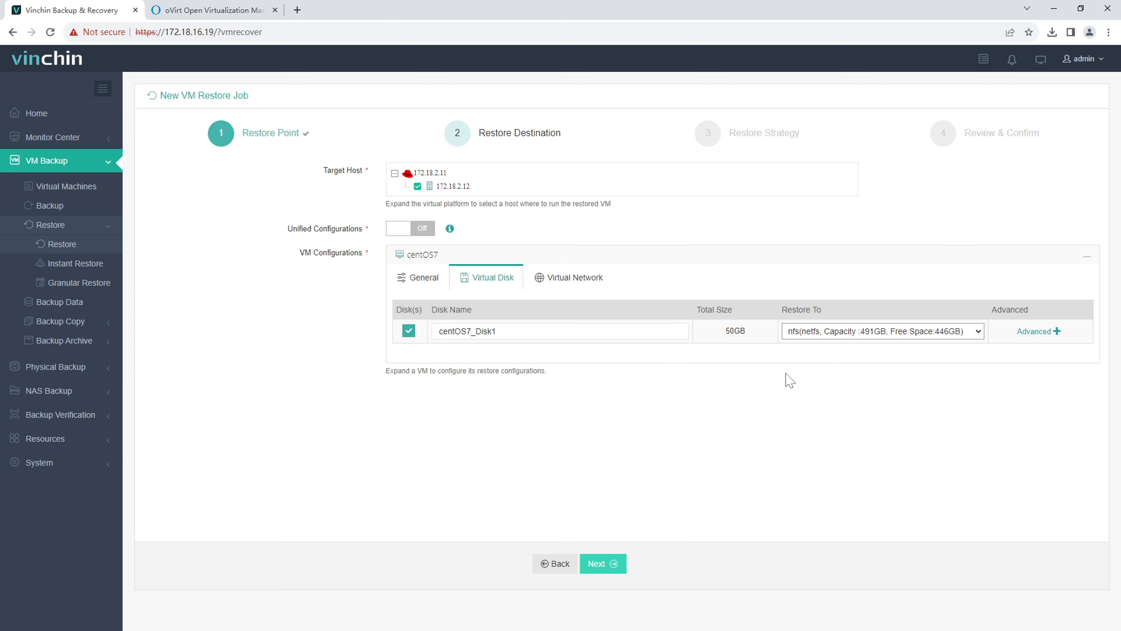
{"action": "left_click", "coordinate": [1029, 332]}
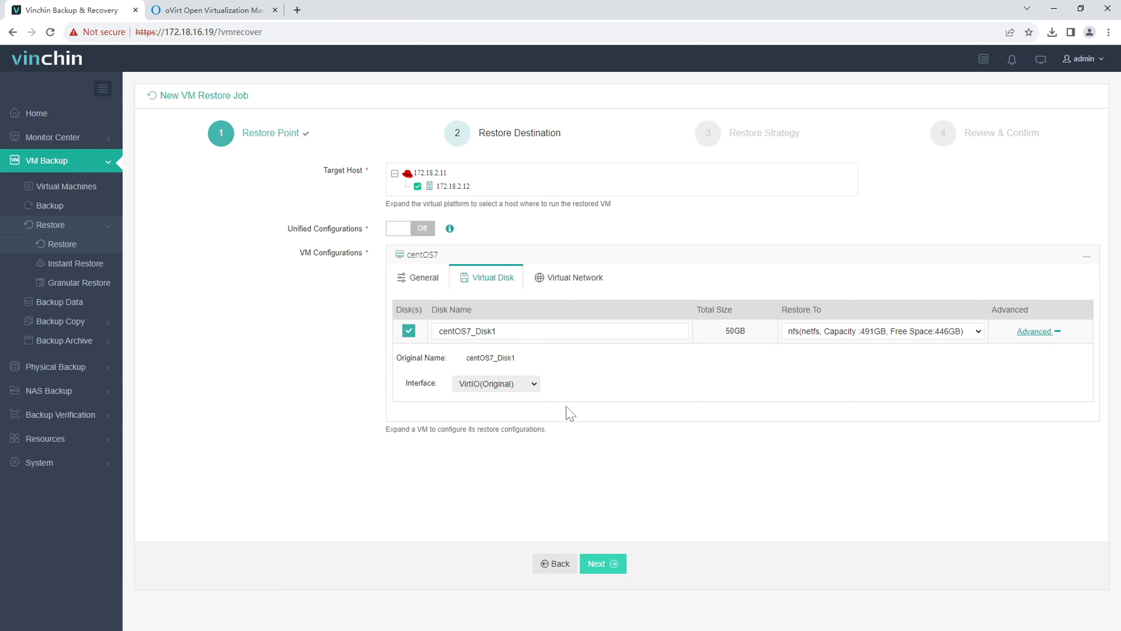
Step: Connect nic1 to ovirtmgmt and continue to the Restore Strategy step
{"action": "left_click", "coordinate": [584, 290]}
{"action": "left_click", "coordinate": [793, 338]}
{"action": "left_click", "coordinate": [777, 357]}
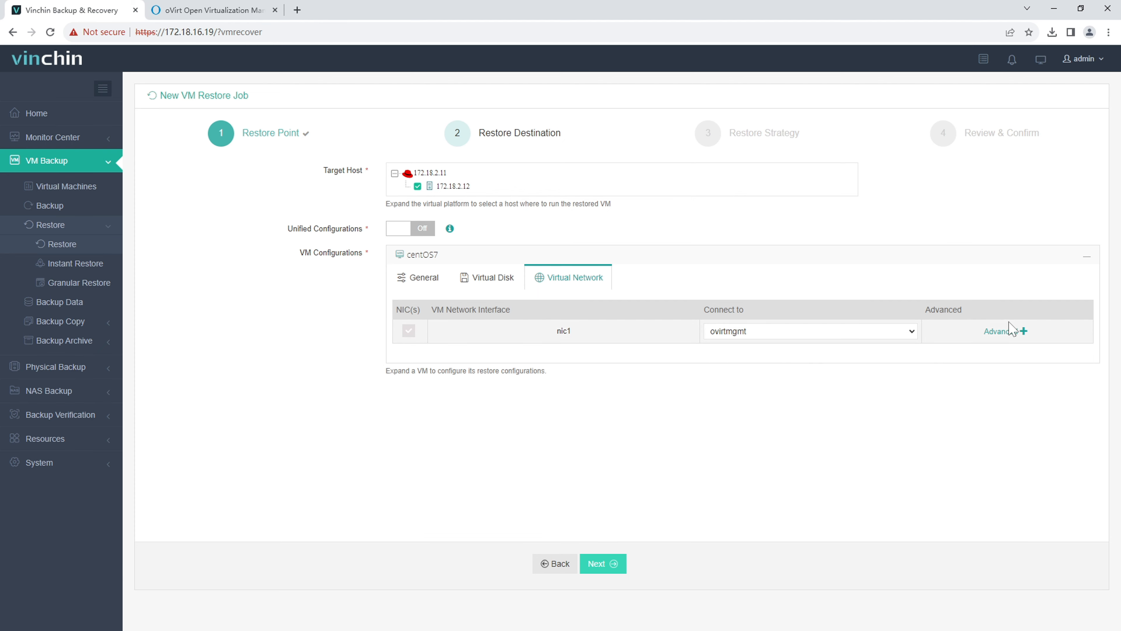
{"action": "left_click", "coordinate": [1009, 332]}
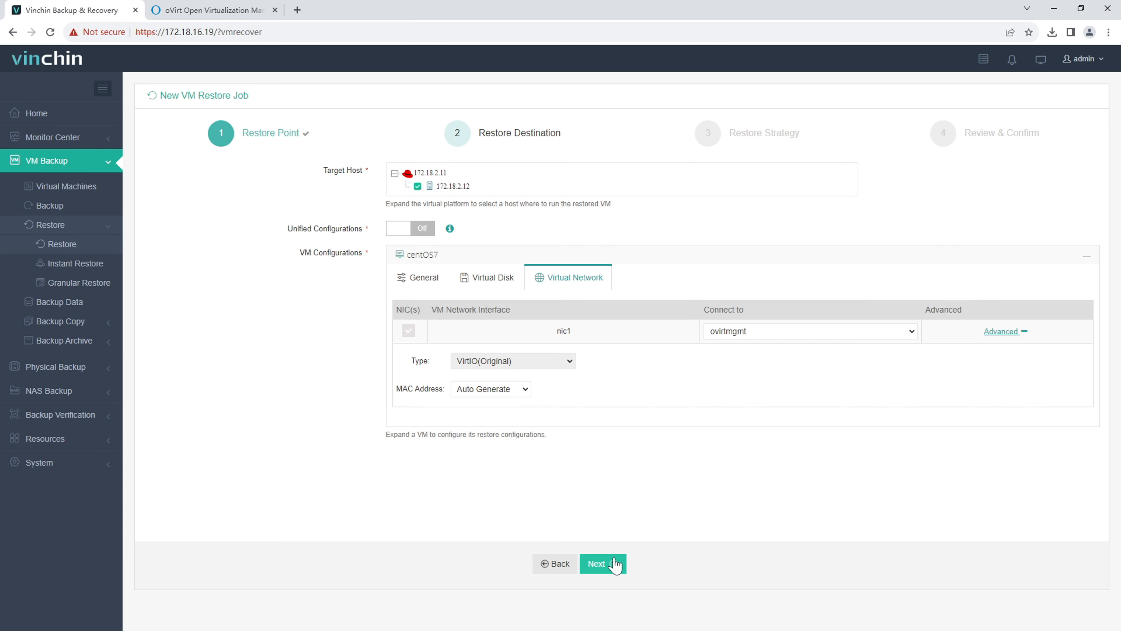
{"action": "left_click", "coordinate": [608, 570]}
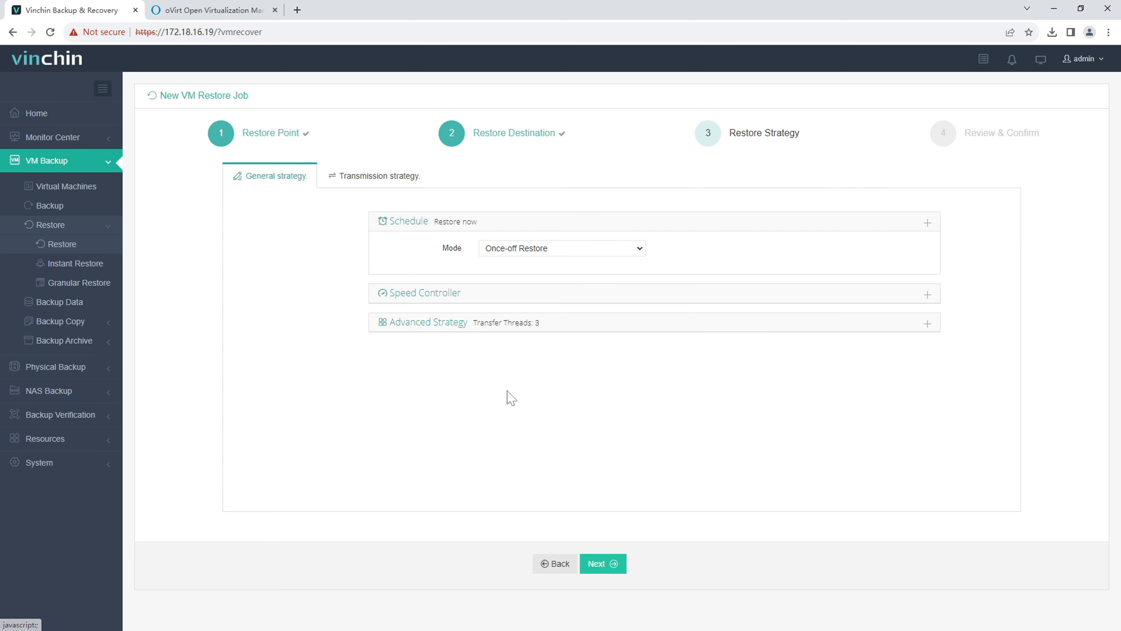
Step: Confirm 3 transfer threads and LAN transfer in Advanced Strategy, then proceed to Review & Confirm
{"action": "left_click", "coordinate": [431, 324]}
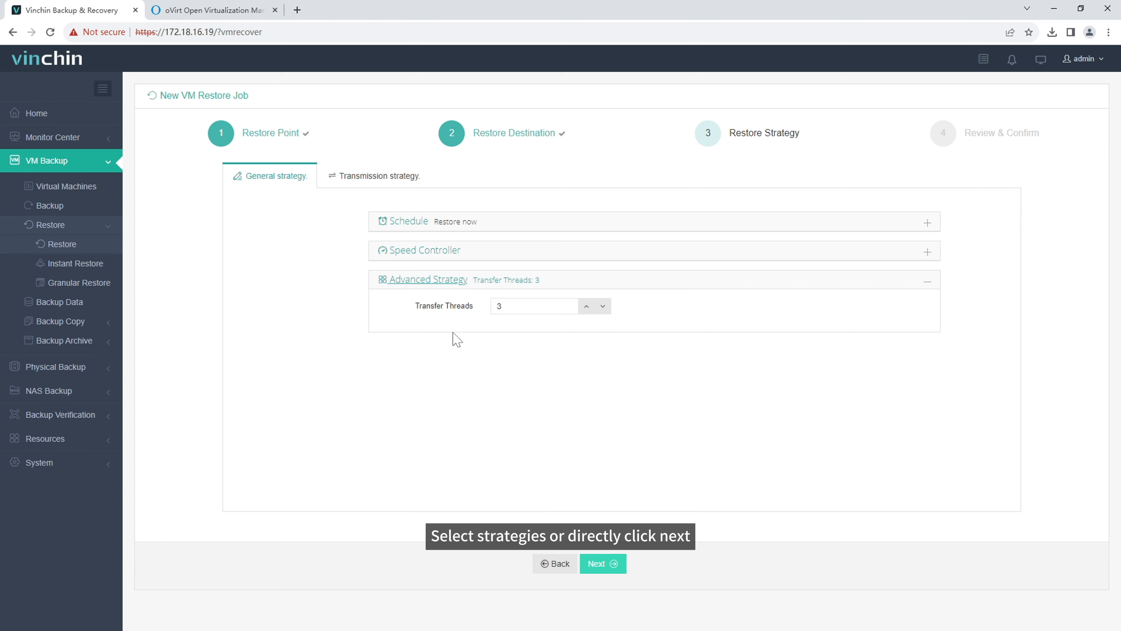
{"action": "left_click", "coordinate": [379, 179]}
{"action": "left_click", "coordinate": [520, 213]}
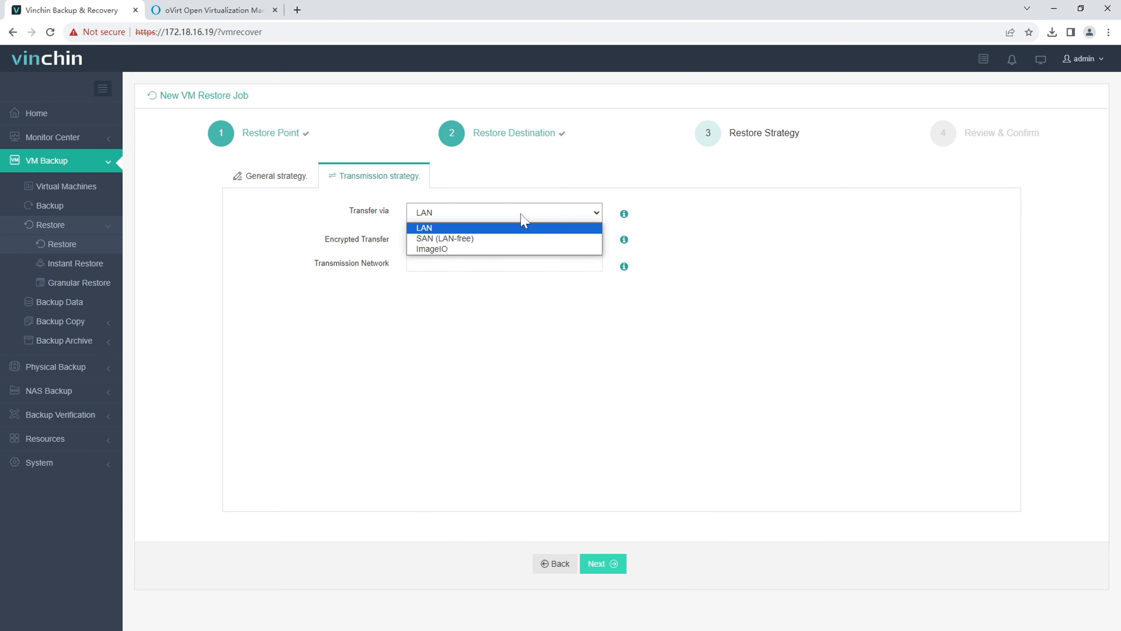
{"action": "left_click", "coordinate": [516, 311]}
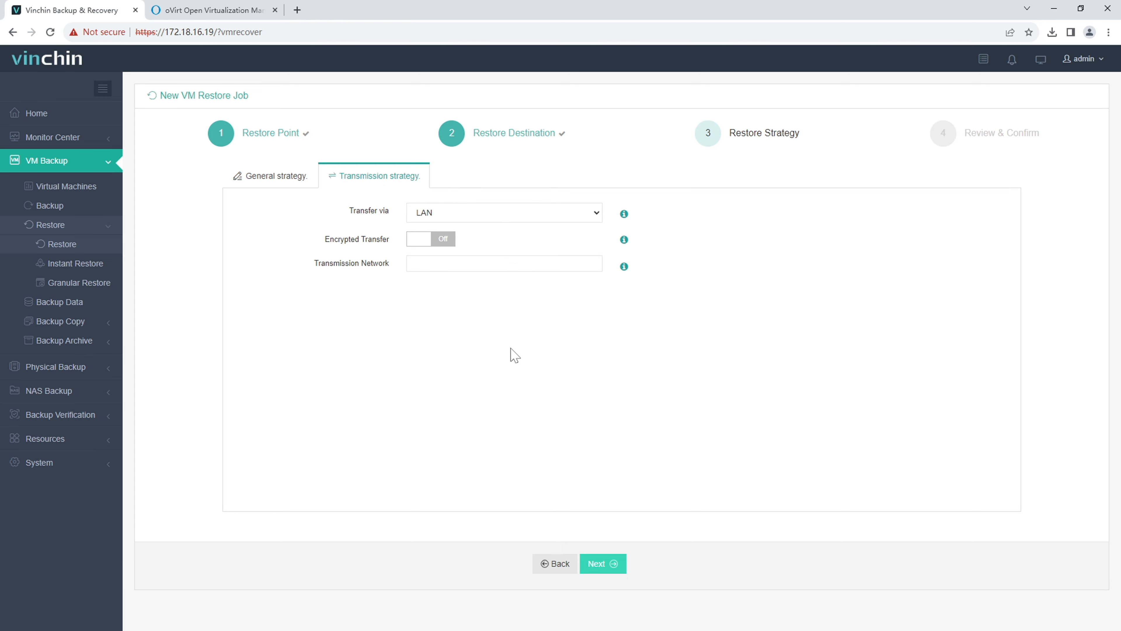
{"action": "left_click", "coordinate": [607, 567]}
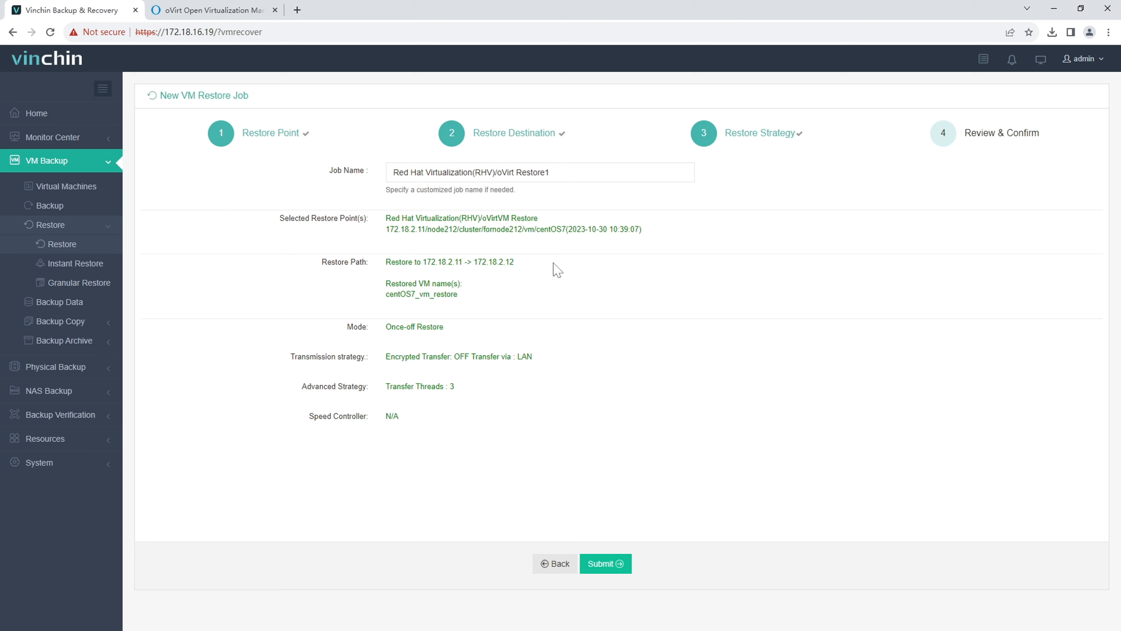
Step: Submit the Restore1 job and track its details, VM list and history until it completes at 100%
{"action": "left_click", "coordinate": [608, 566]}
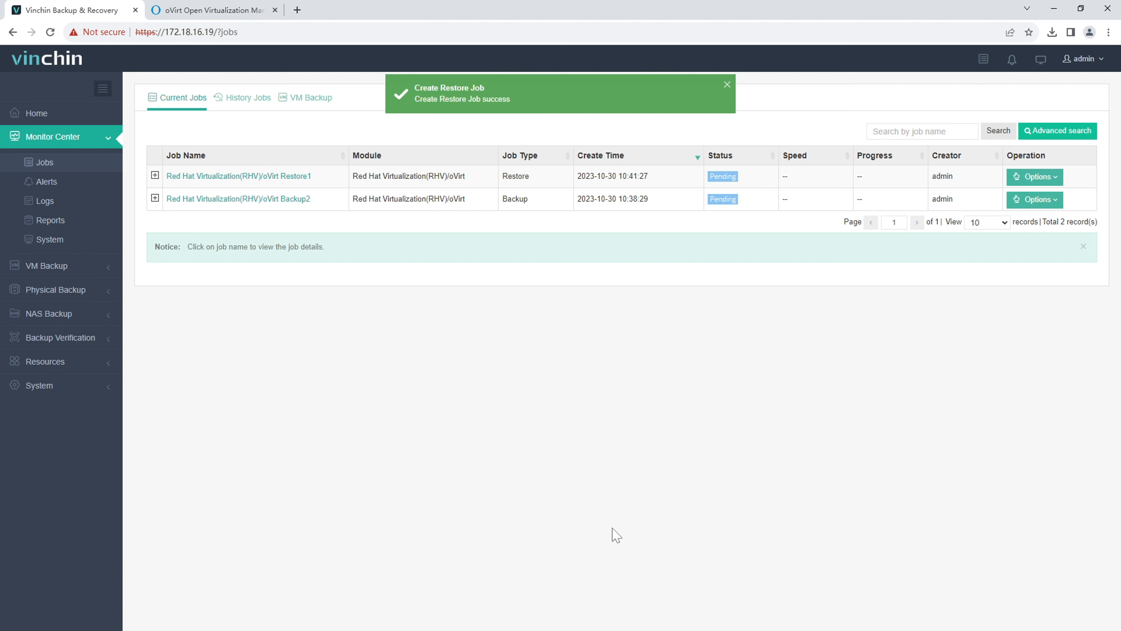
{"action": "left_click", "coordinate": [284, 177]}
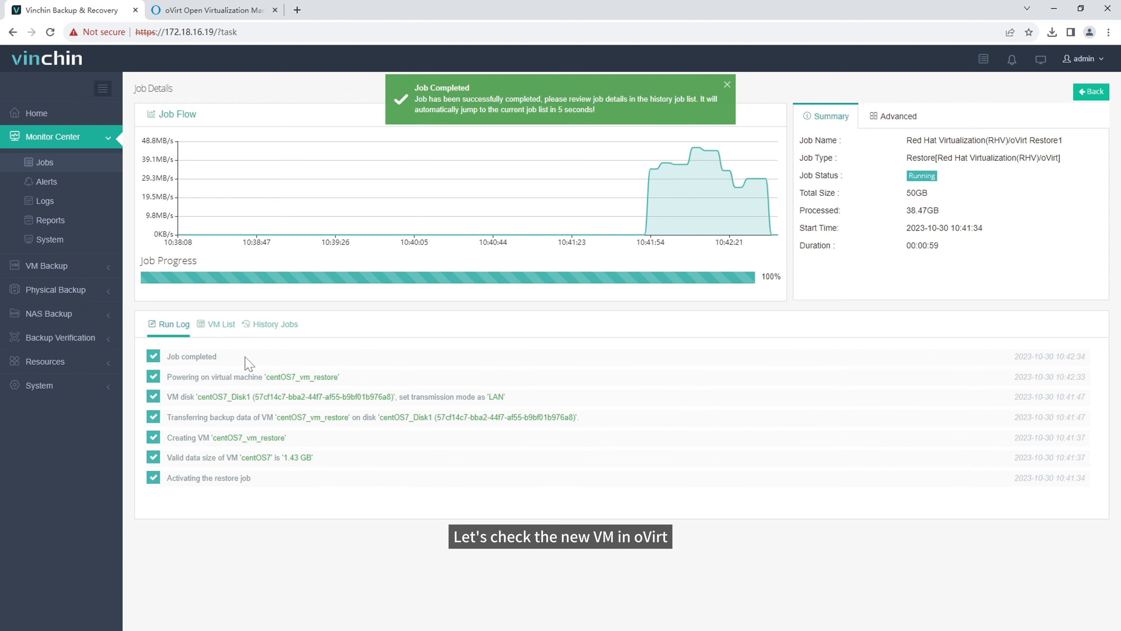
{"action": "left_click", "coordinate": [224, 329]}
{"action": "left_click", "coordinate": [275, 330]}
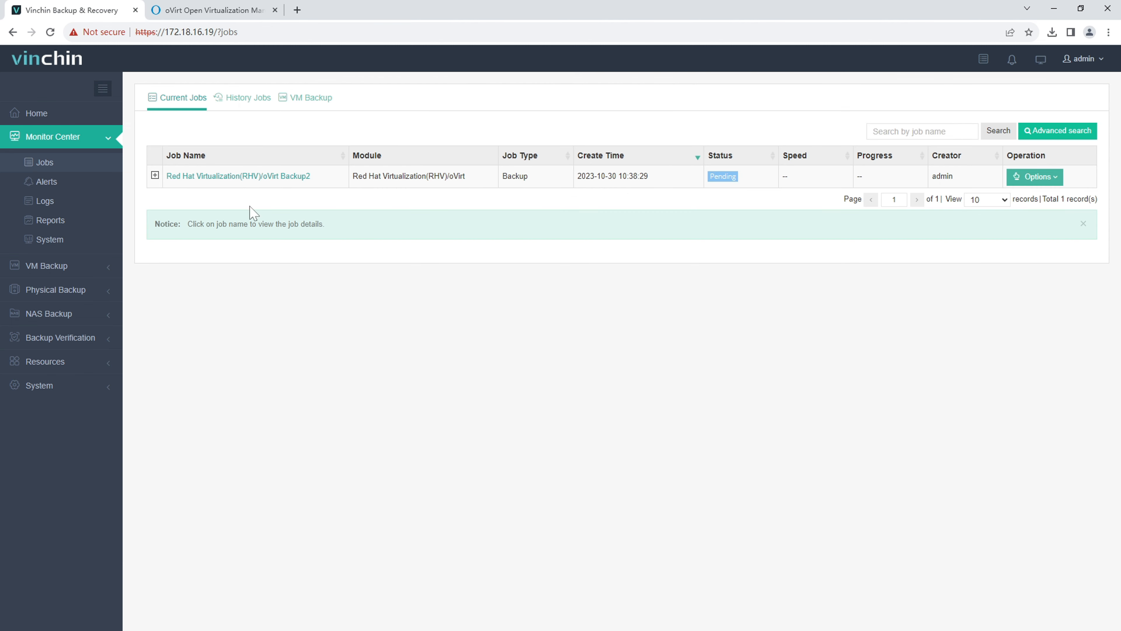
Step: In oVirt, open centOS7_vm_restore from Virtual Machines and launch its console
{"action": "left_click", "coordinate": [232, 10]}
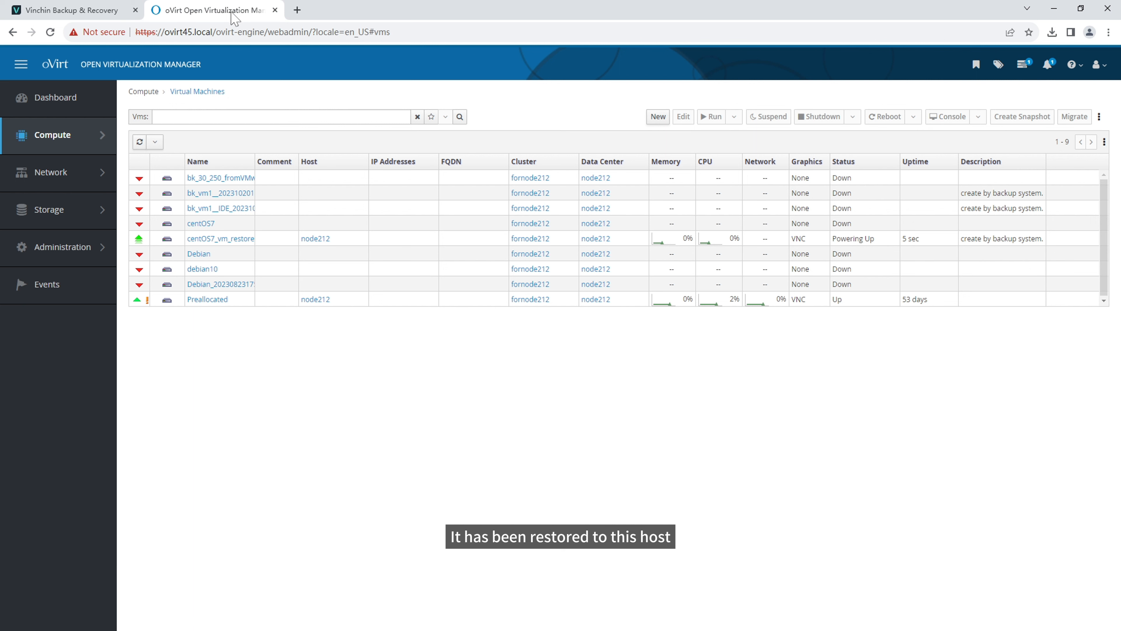
{"action": "left_click", "coordinate": [231, 242]}
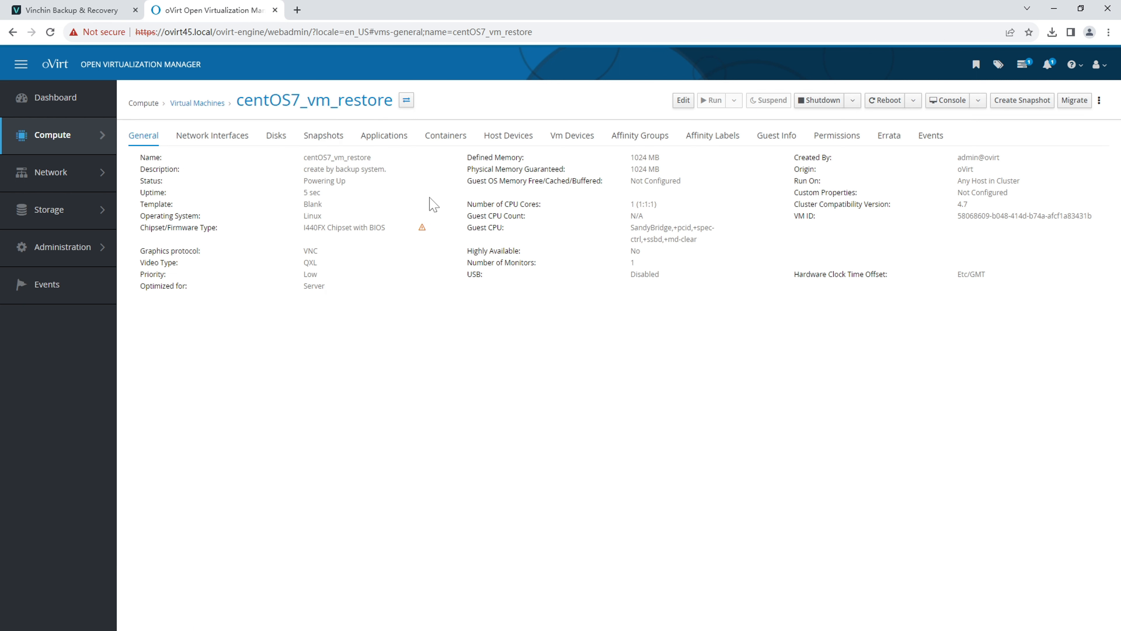
{"action": "left_click", "coordinate": [946, 100]}
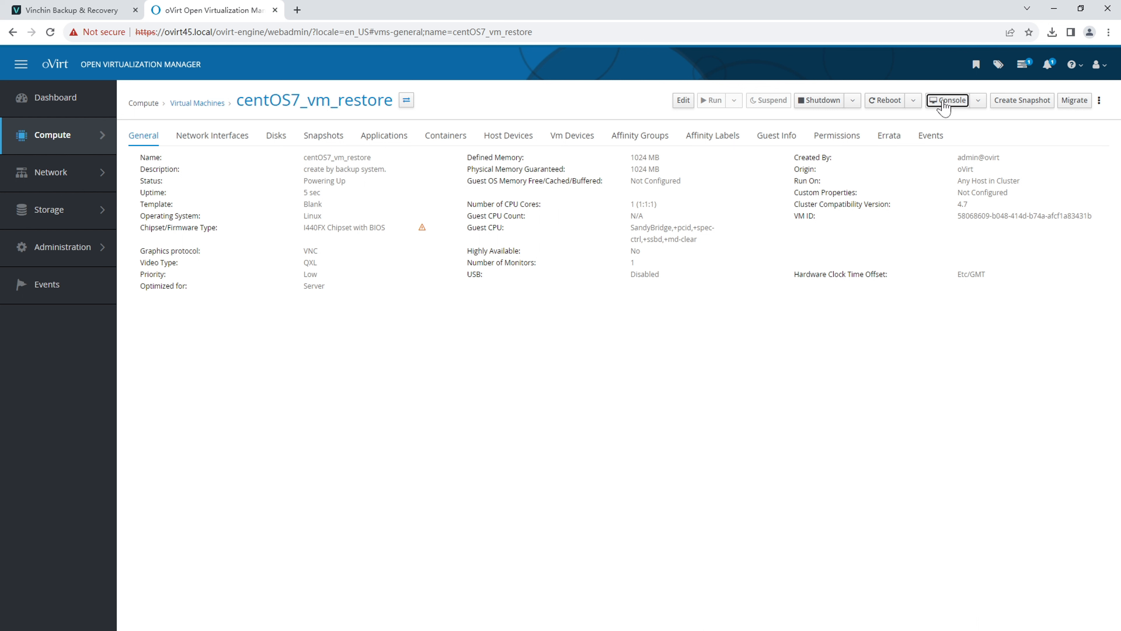